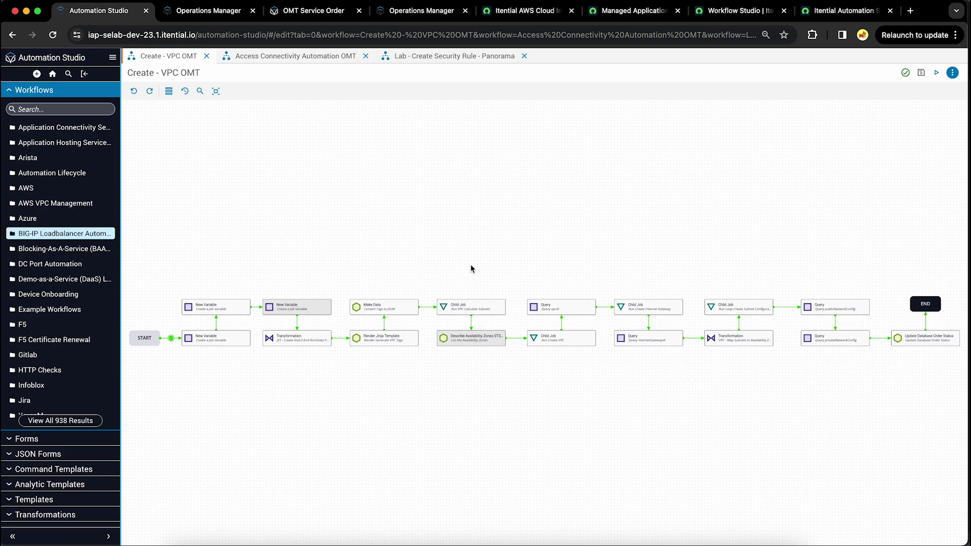
# Step: Show the Access Connectivity Automation OMT workflow, from Get Dcim Interfaces to Update Database Order Status
pyautogui.click(312, 59)
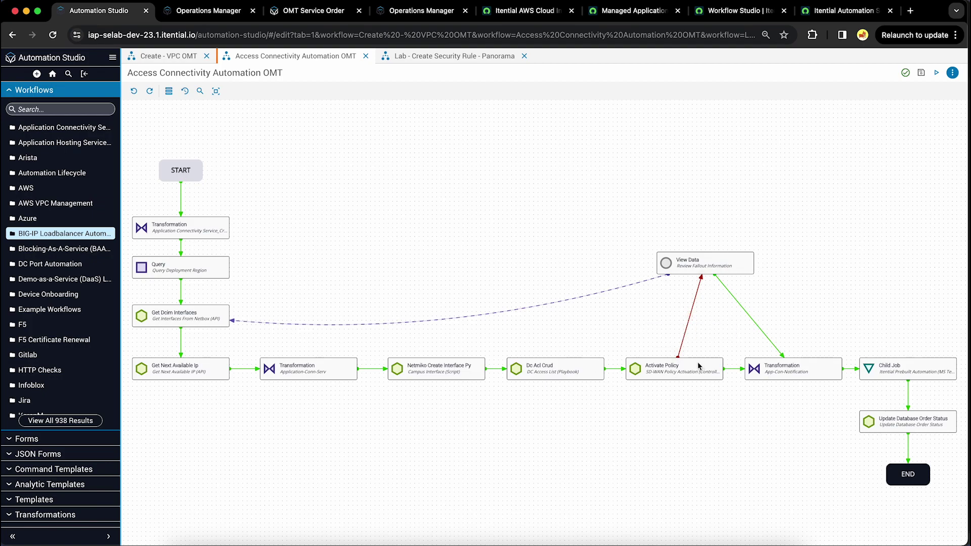
# Step: Review the Lab - Create Security Rule - Panorama workflow, then move to Operations Manager
pyautogui.click(465, 57)
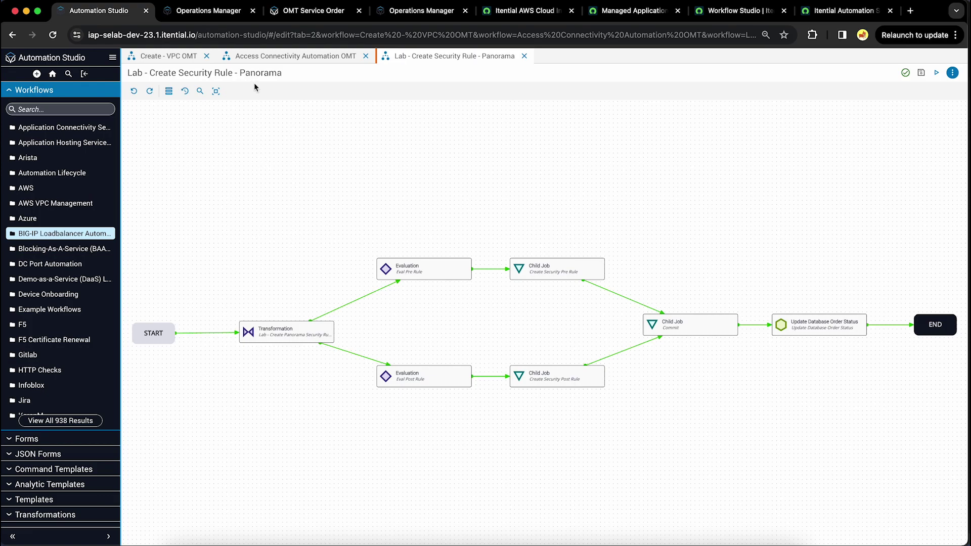
pyautogui.click(225, 18)
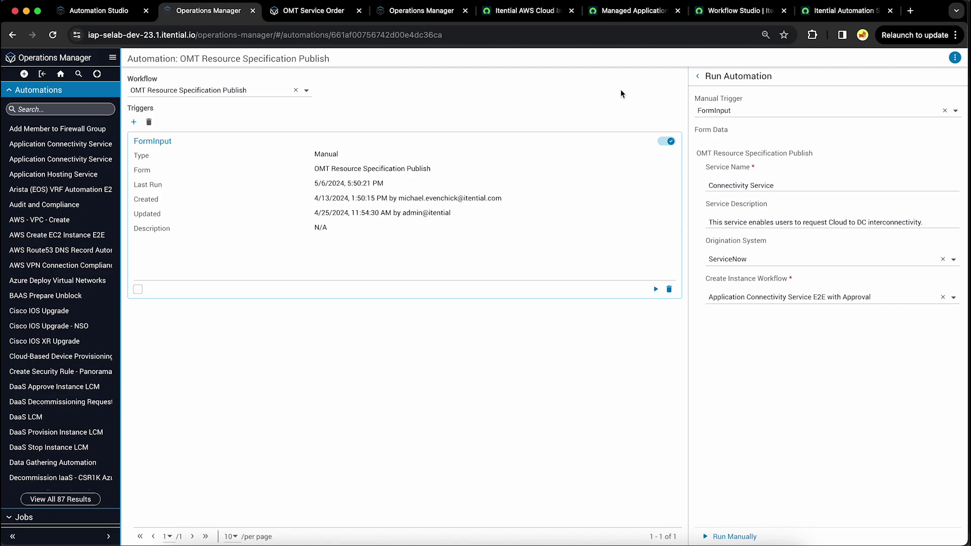
# Step: Bring up the Itential AWS Cloud Infrastructure v6 service specification record in ServiceNow
pyautogui.click(535, 12)
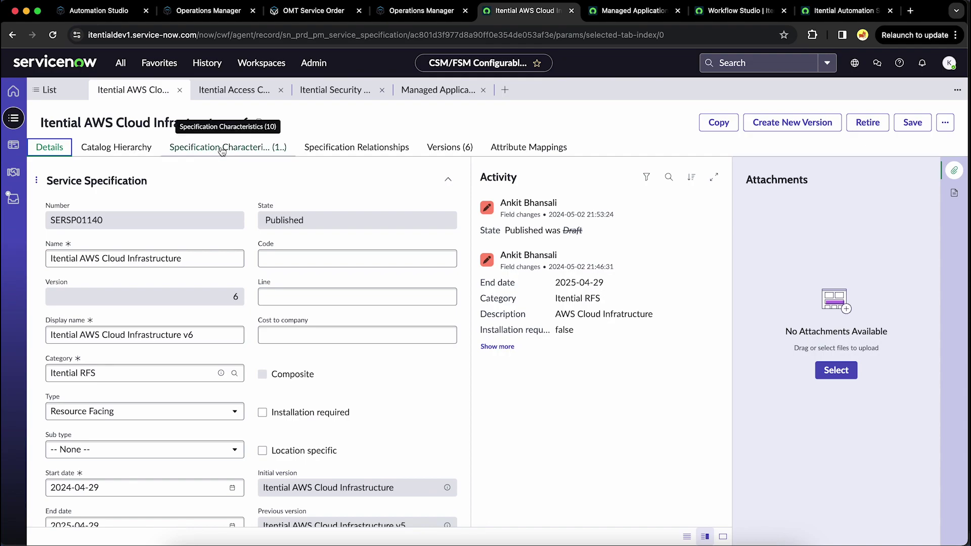
# Step: List the AWS specification's characteristics, then open Itential Access Connectivity DC SDWAN v5
pyautogui.click(221, 150)
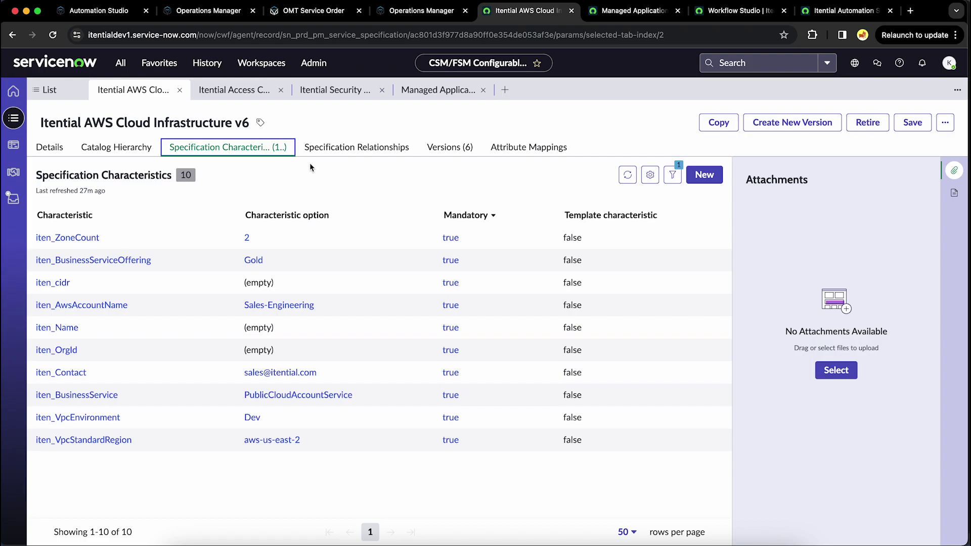
pyautogui.click(239, 91)
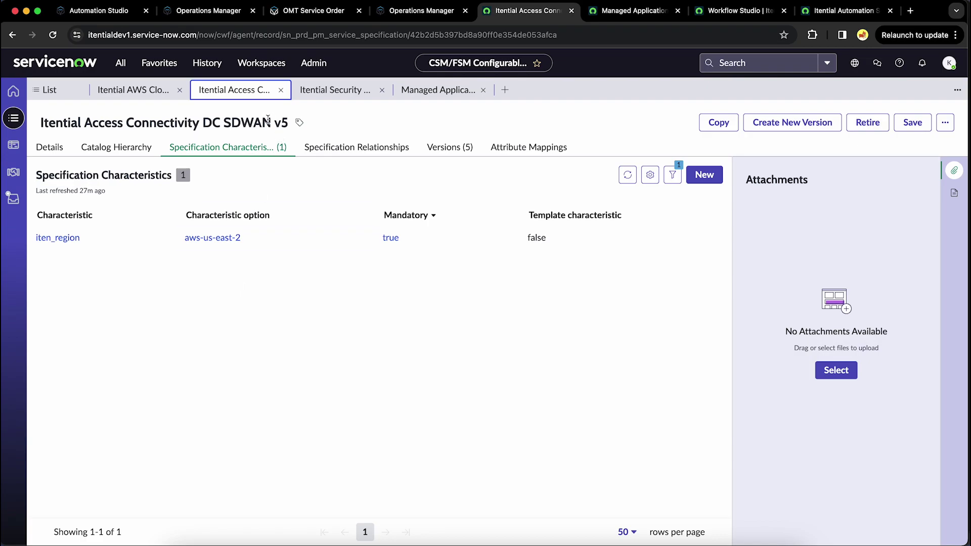
# Step: Review Security Rule Panorama v5's 12 characteristics, then open Managed Application Hosting Product Spec v9
pyautogui.click(332, 91)
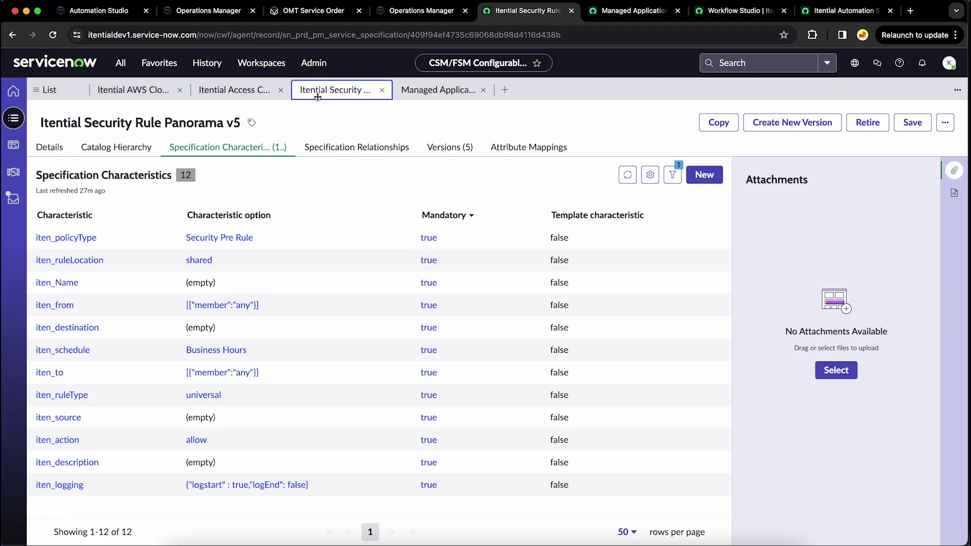
pyautogui.click(442, 92)
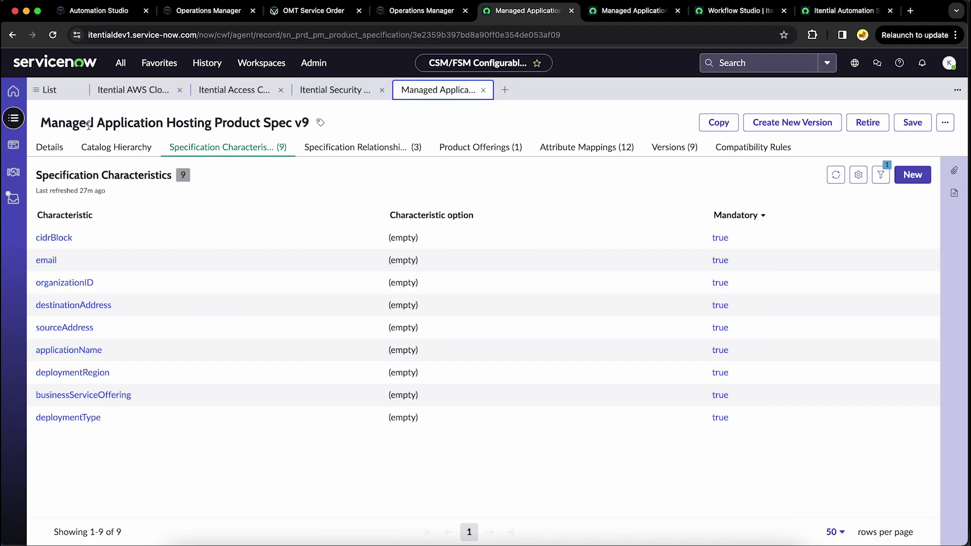
# Step: Show the v9 product spec's catalog hierarchy: Security Rule Panorama v5, AWS Cloud v6, SDWAN v5
pyautogui.moveTo(61, 124); pyautogui.dragTo(203, 125)
pyautogui.click(211, 125)
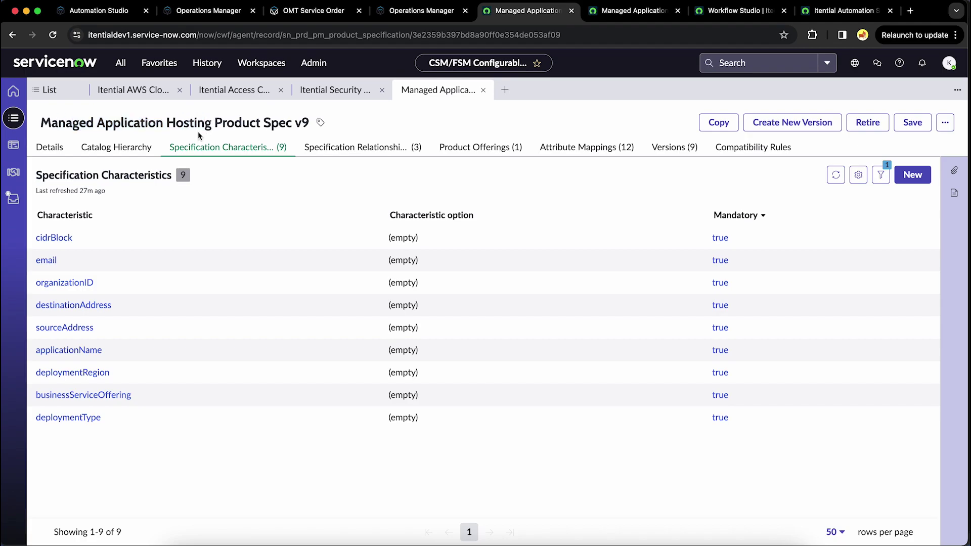
pyautogui.click(140, 152)
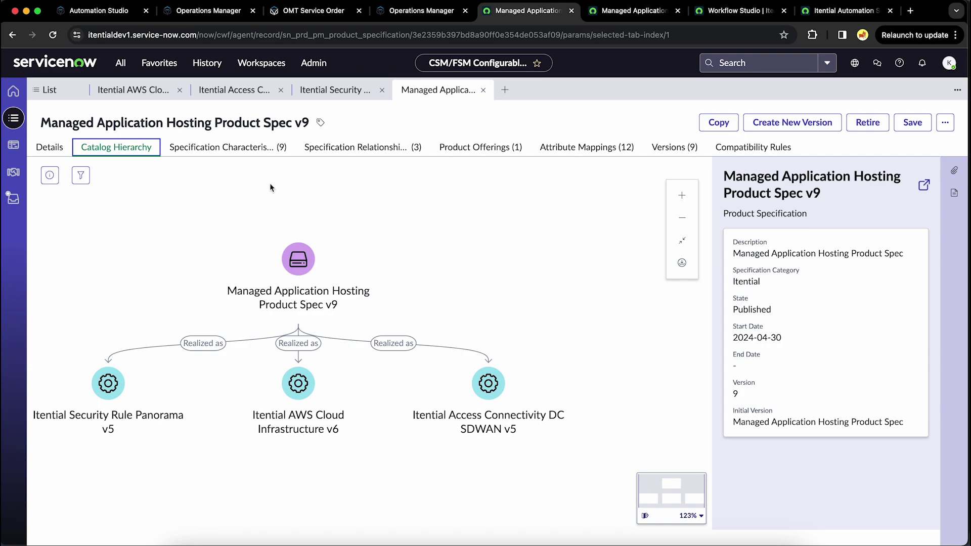
# Step: Return to the v9 product spec's nine mandatory characteristics, cidrBlock through deploymentType
pyautogui.click(254, 154)
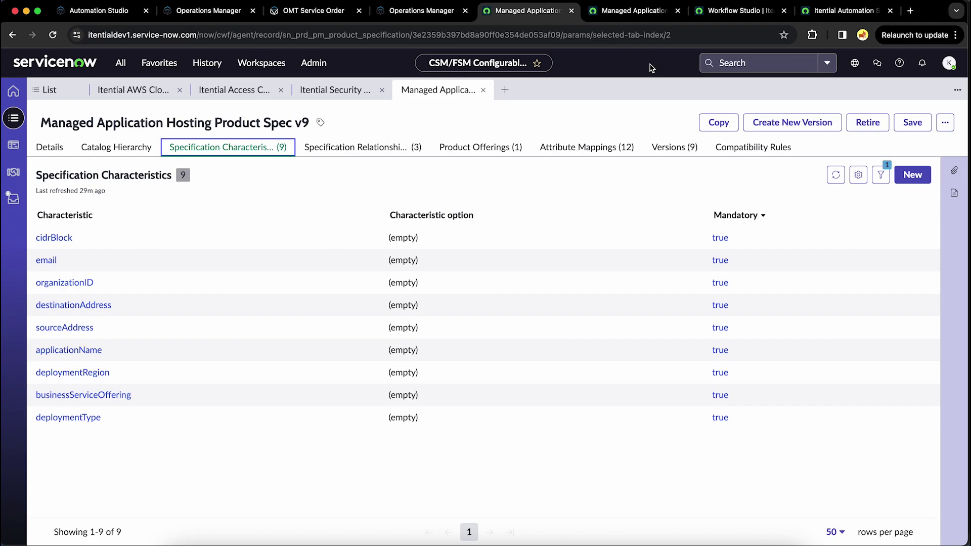
# Step: Select the Managed Application Hosting Service automation on the SE DEV 23 Itential Instances page
pyautogui.click(840, 11)
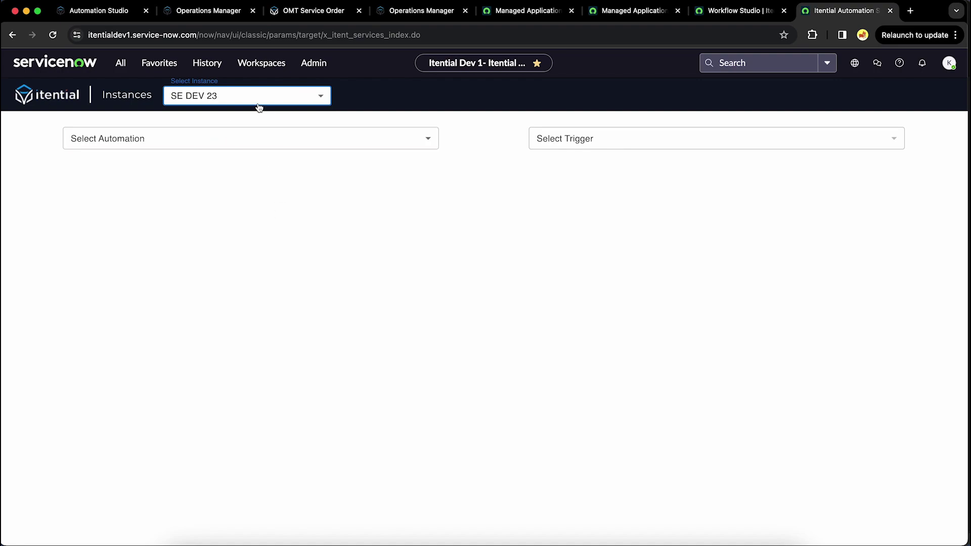
pyautogui.click(176, 145)
pyautogui.scroll(-5, 176, 297)
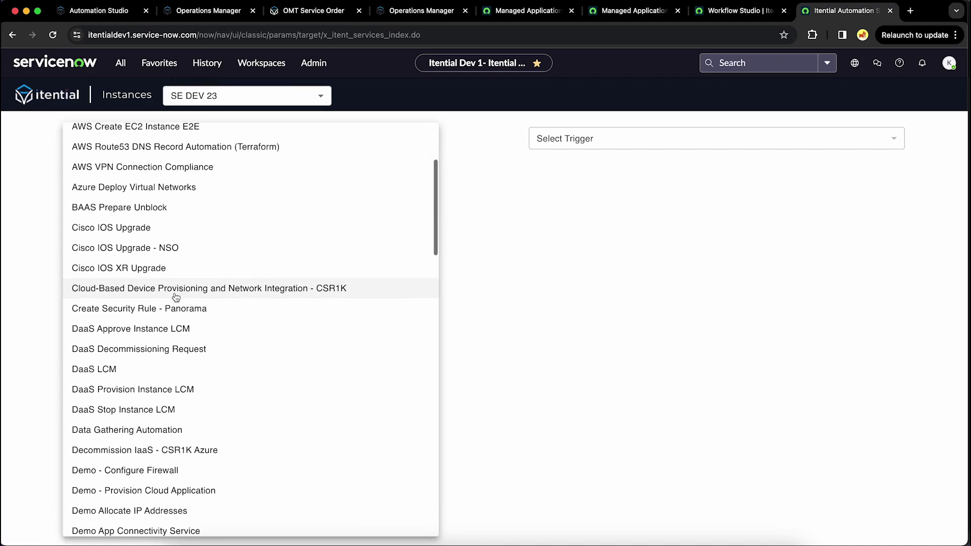
pyautogui.scroll(-10, 176, 298)
pyautogui.scroll(-10, 175, 297)
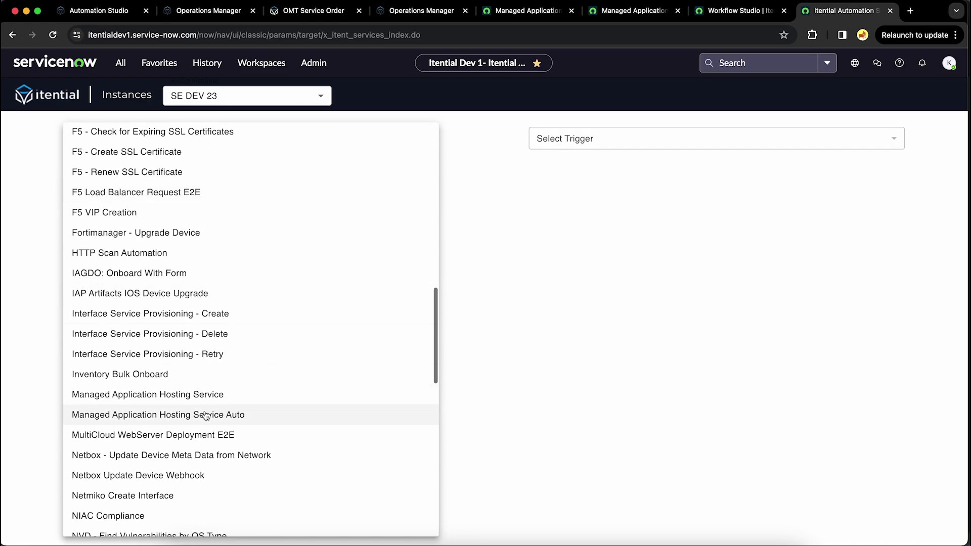
pyautogui.click(207, 394)
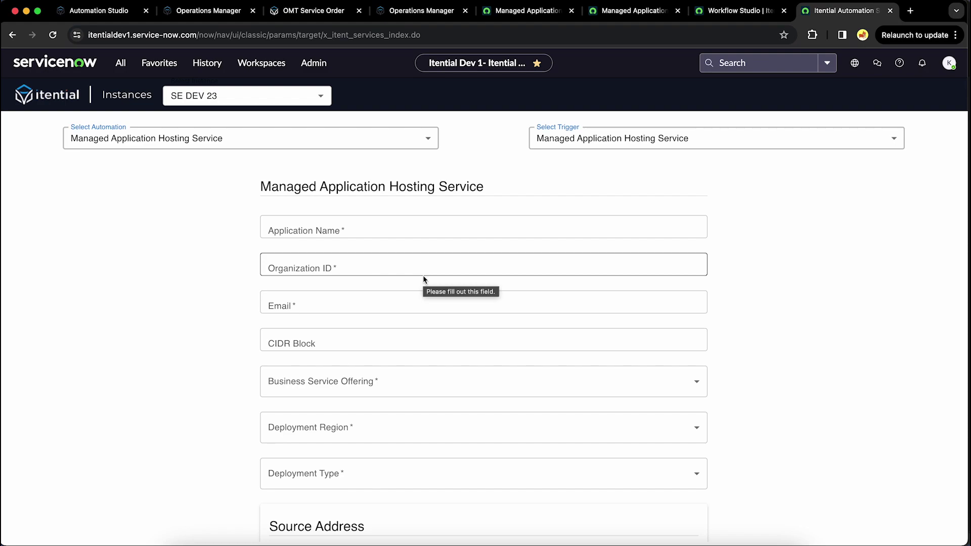
# Step: Fill in the application name (ending V2), organization ID, contact e-mail and CIDR block 14.5.2.0/24
pyautogui.click(375, 233)
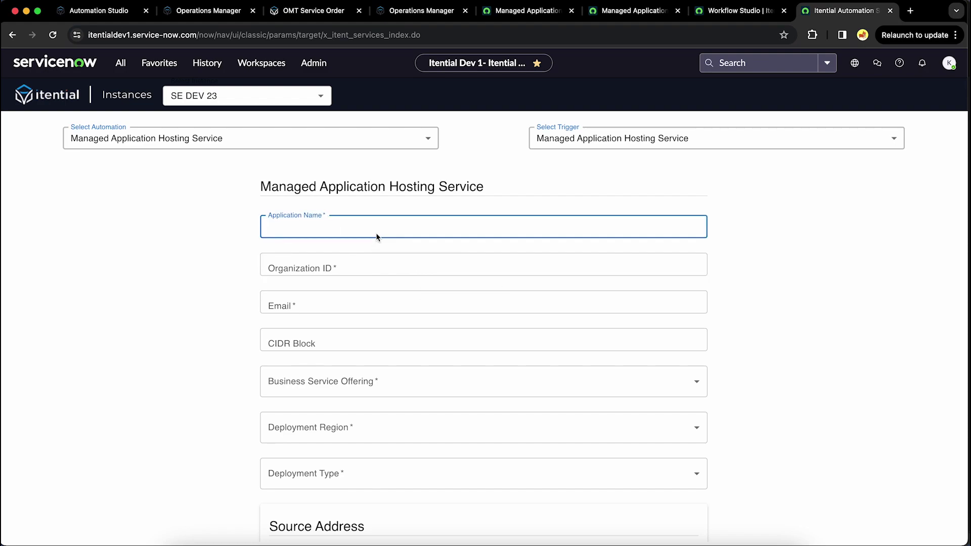
pyautogui.write('Karan Ppli')
pyautogui.press('BackSpace')
pyautogui.press('BackSpace')
pyautogui.press('BackSpace')
pyautogui.press('BackSpace')
pyautogui.write('Application')
pyautogui.write('C')
pyautogui.press('BackSpace')
pyautogui.write('v')
pyautogui.press('BackSpace')
pyautogui.write('V2')
pyautogui.click(322, 264)
pyautogui.write('ORG14235')
pyautogui.click(309, 305)
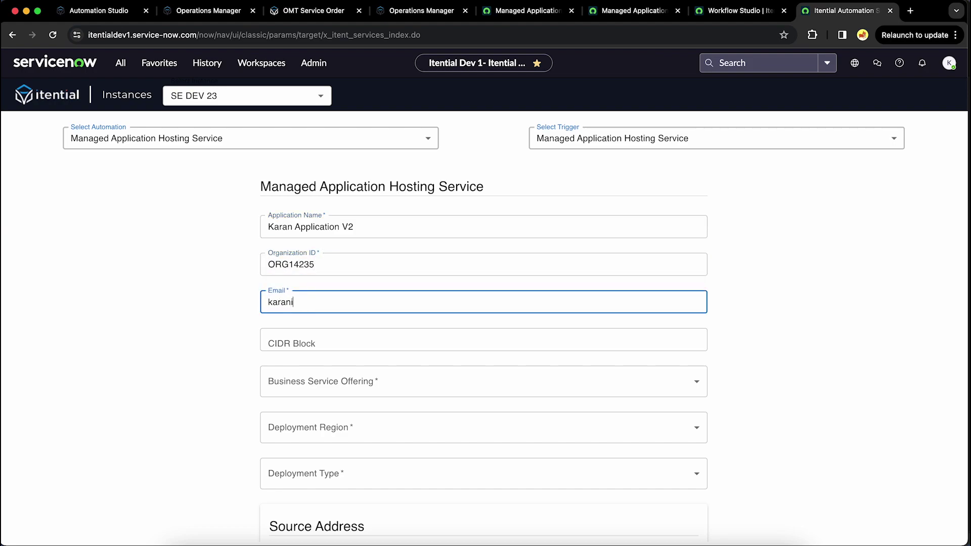
pyautogui.click(317, 344)
pyautogui.write('14.')
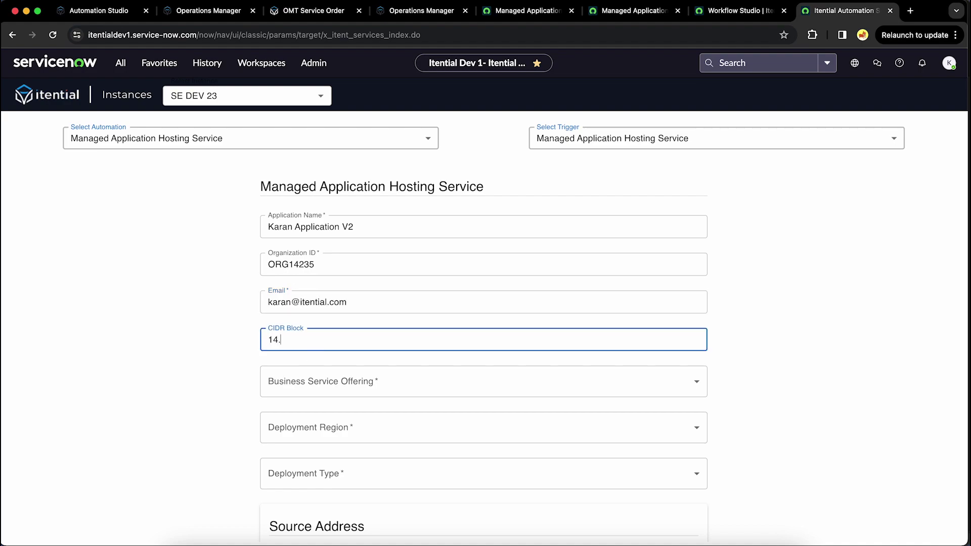
pyautogui.write('5.2.0/25')
pyautogui.press('BackSpace')
pyautogui.write('4')
# Step: Set the service offering to Gold, region to North America and deployment type to Prod
pyautogui.click(326, 380)
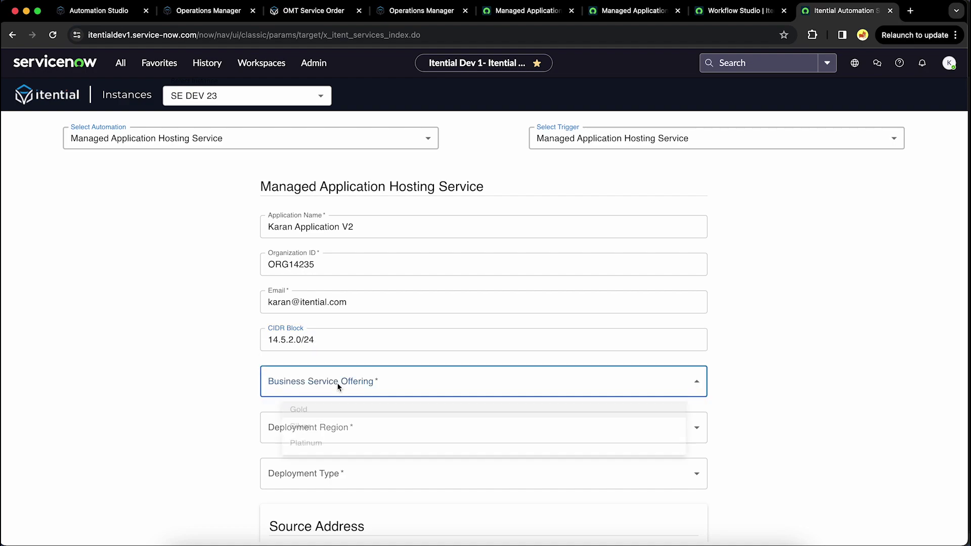
pyautogui.click(326, 416)
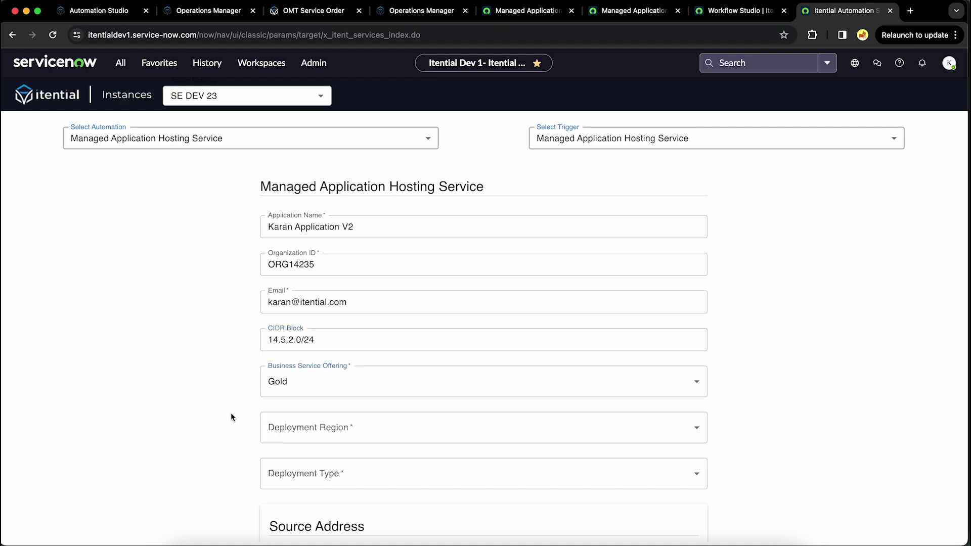
pyautogui.click(326, 433)
pyautogui.click(327, 439)
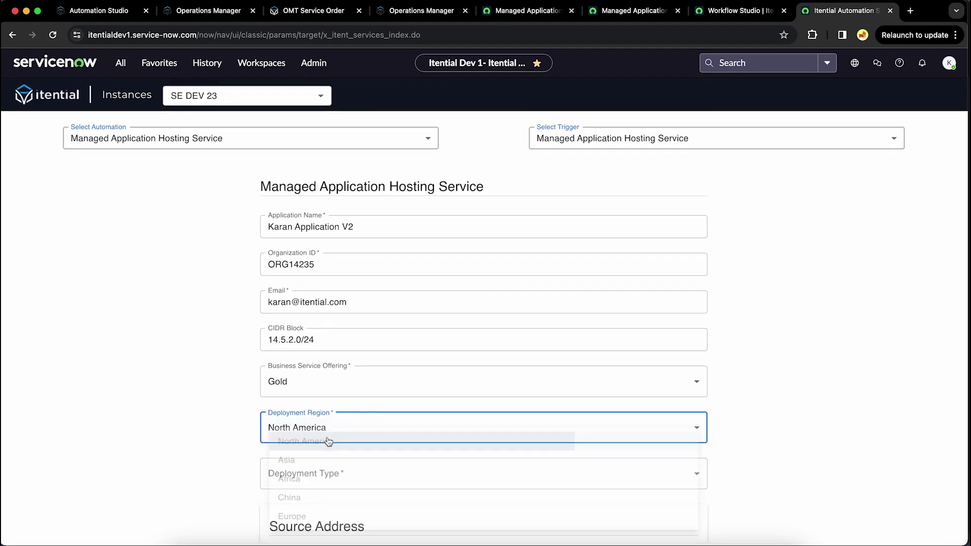
pyautogui.scroll(-3, 219, 451)
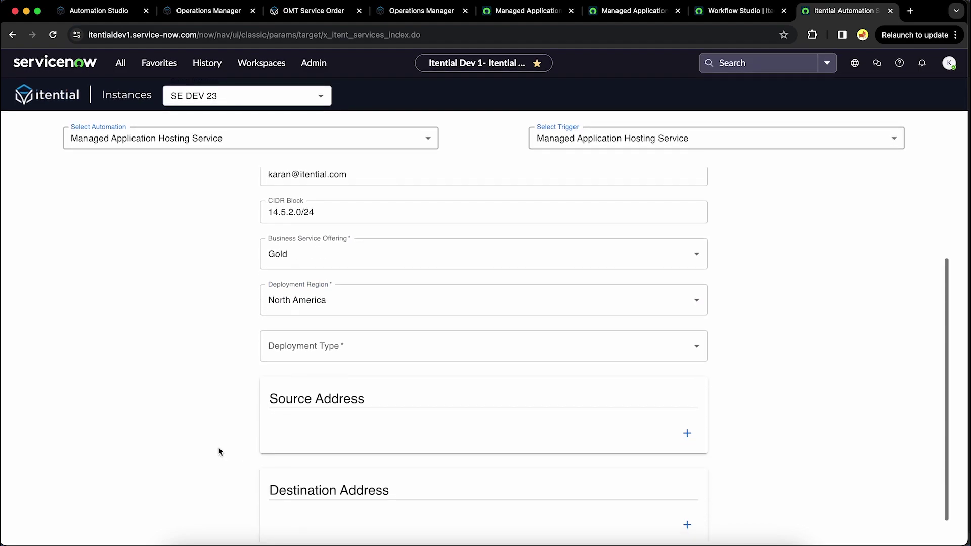
pyautogui.click(328, 353)
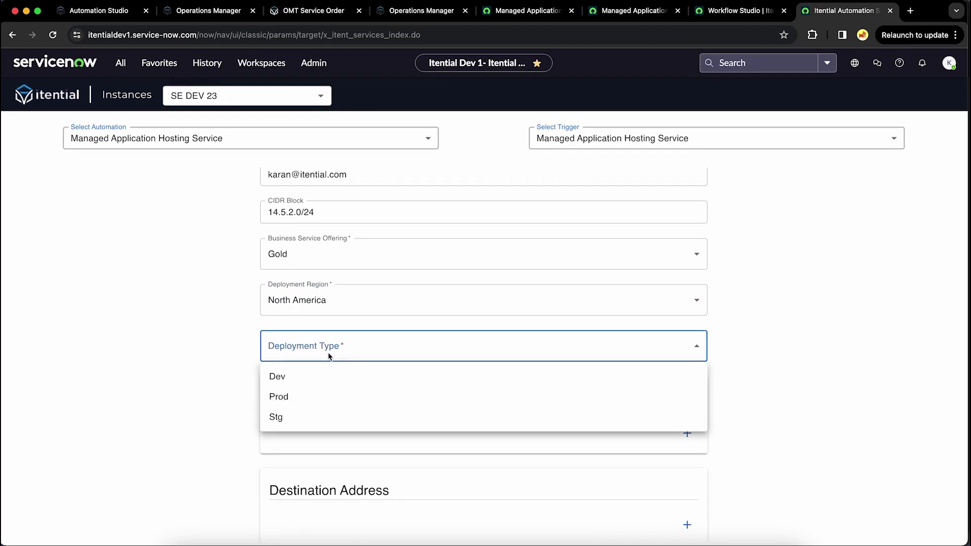
pyautogui.click(306, 398)
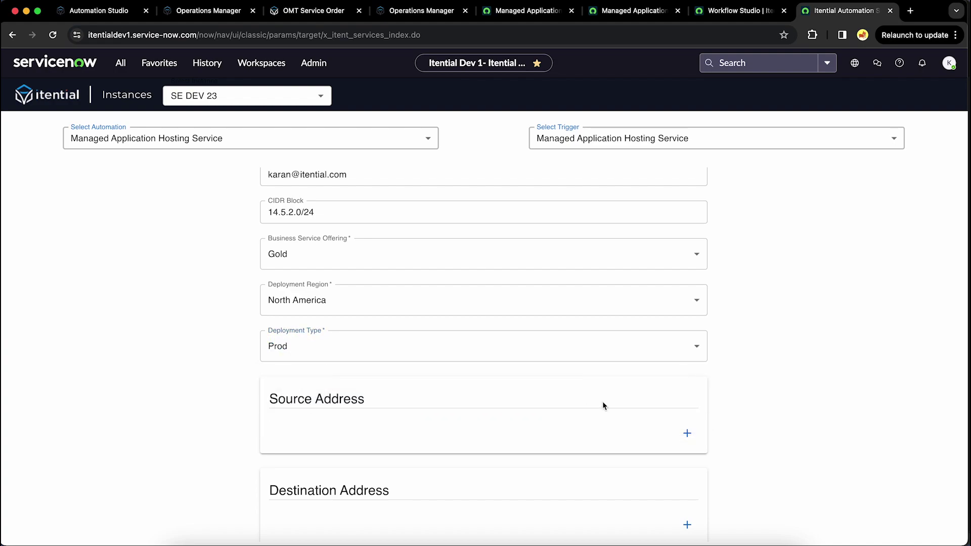
# Step: Add a source address member and a destination address member 12.23.5.5
pyautogui.click(686, 433)
pyautogui.click(438, 473)
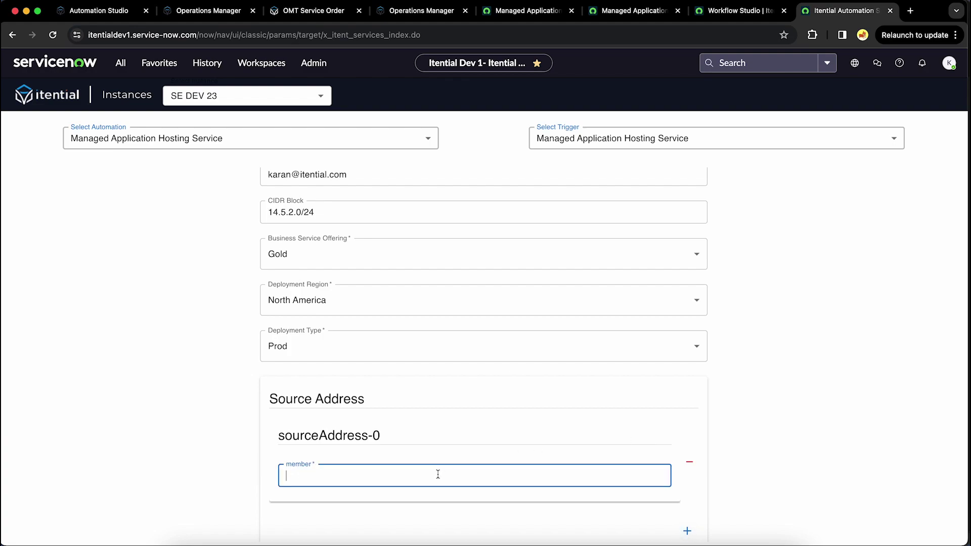
pyautogui.write('14.52.5')
pyautogui.write('6.0')
pyautogui.press('BackSpace')
pyautogui.press('BackSpace')
pyautogui.write('.3')
pyautogui.scroll(-2, 544, 447)
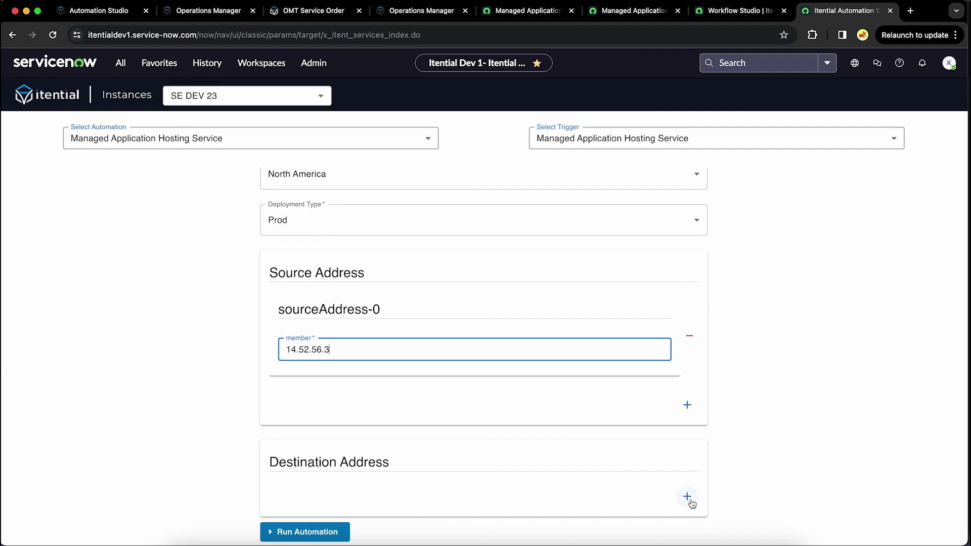
pyautogui.click(687, 496)
pyautogui.scroll(-1, 461, 506)
pyautogui.click(457, 490)
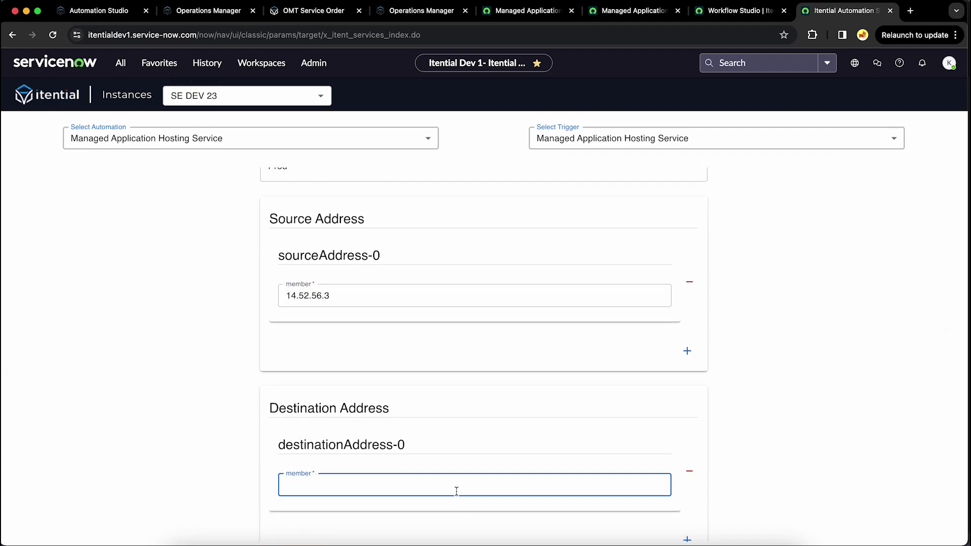
pyautogui.write('14')
pyautogui.write('/')
pyautogui.write('.23.5.5')
# Step: Run the Managed Application Hosting Service automation and go to the OMT service orders page
pyautogui.scroll(-1, 528, 447)
pyautogui.scroll(5, 527, 447)
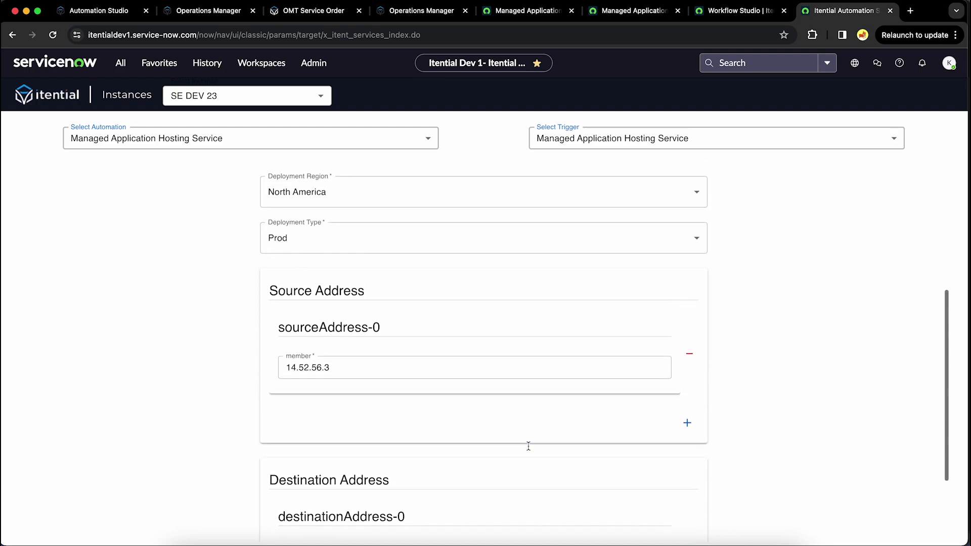
pyautogui.scroll(3, 528, 445)
pyautogui.scroll(-4, 527, 445)
pyautogui.scroll(-4, 529, 450)
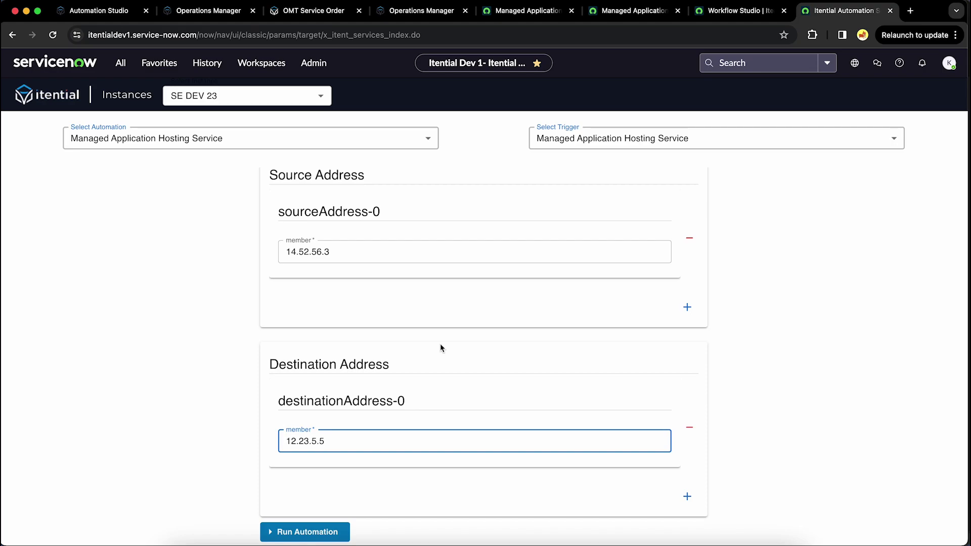
pyautogui.click(312, 538)
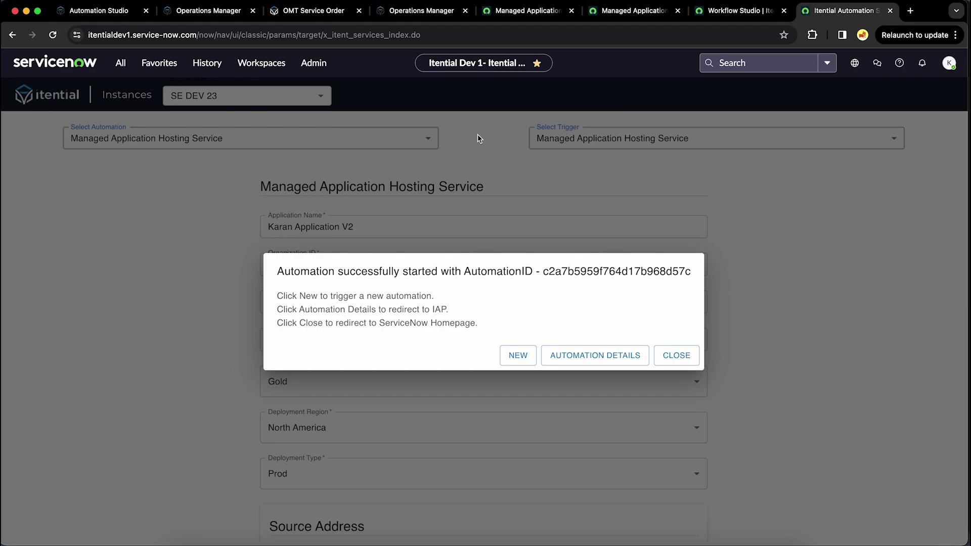
pyautogui.click(334, 16)
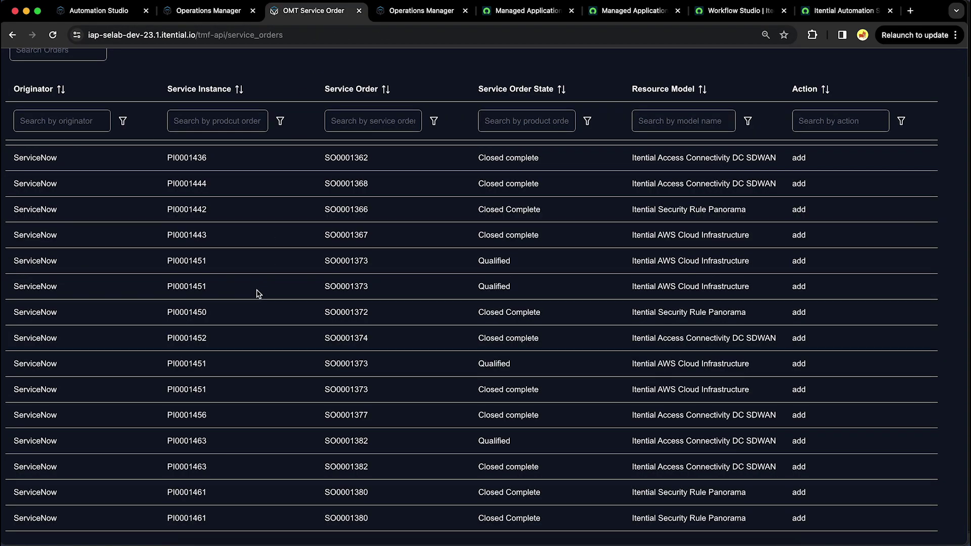
# Step: Scroll through the OMT service orders table, then return to the v9 product spec's catalog hierarchy
pyautogui.scroll(-1, 259, 293)
pyautogui.scroll(1, 259, 293)
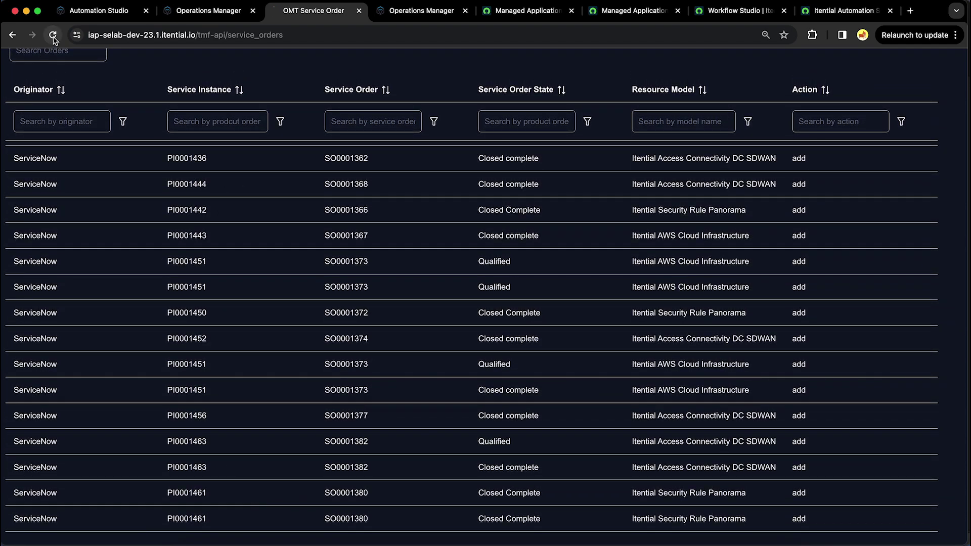
pyautogui.scroll(5, 273, 342)
pyautogui.scroll(-5, 338, 426)
pyautogui.click(633, 11)
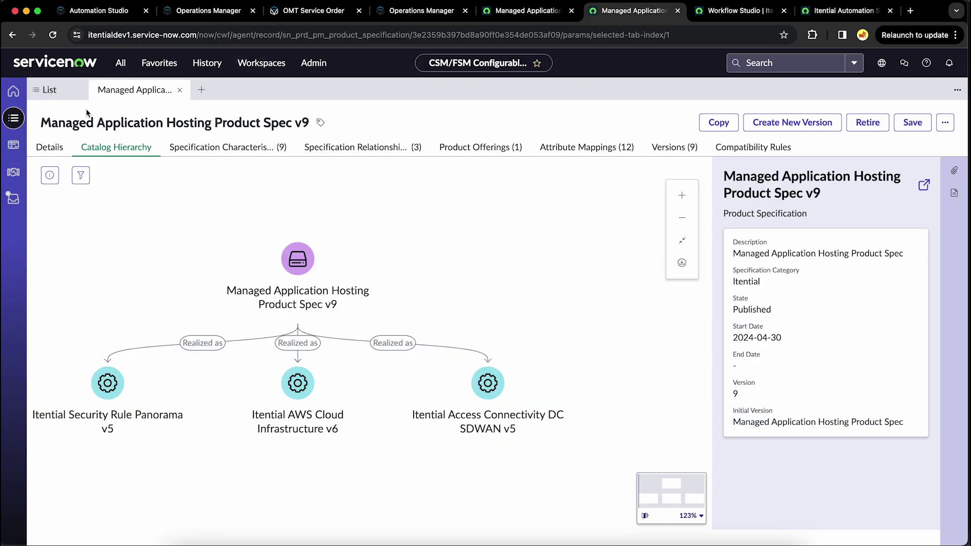
# Step: Refresh the list of all customer orders and open the new order ORD0001309
pyautogui.click(56, 93)
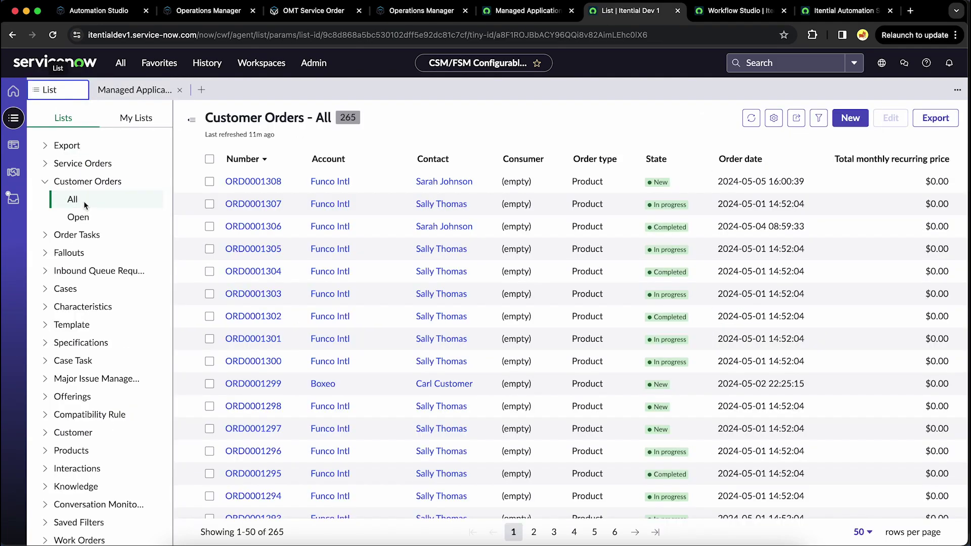
pyautogui.click(747, 120)
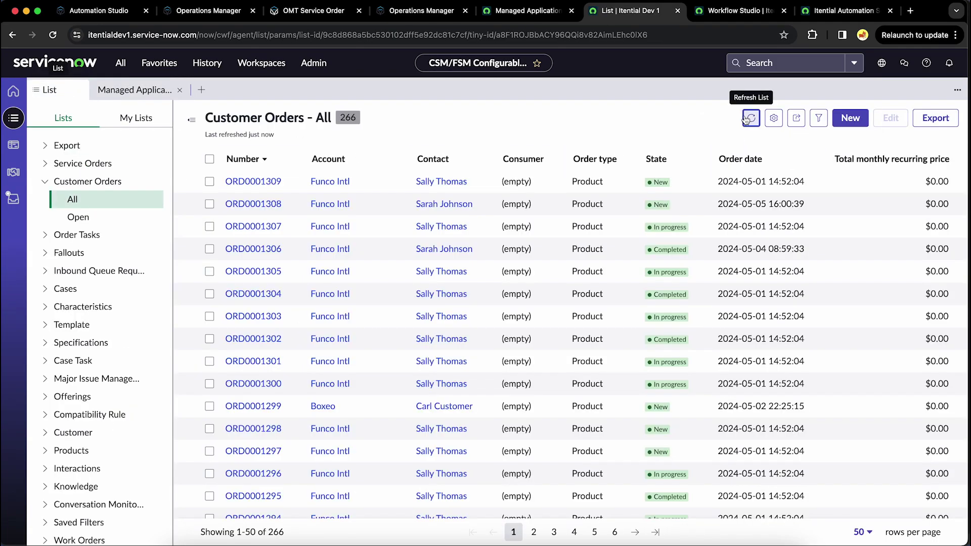
pyautogui.click(268, 185)
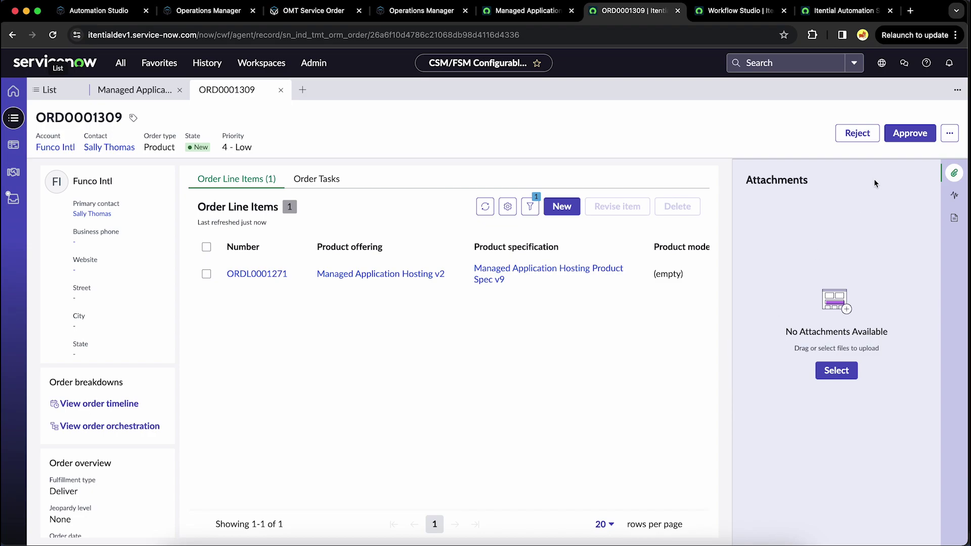
# Step: Approve ORD0001309 so it shows In progress, then open line item ORDL0001271
pyautogui.click(907, 136)
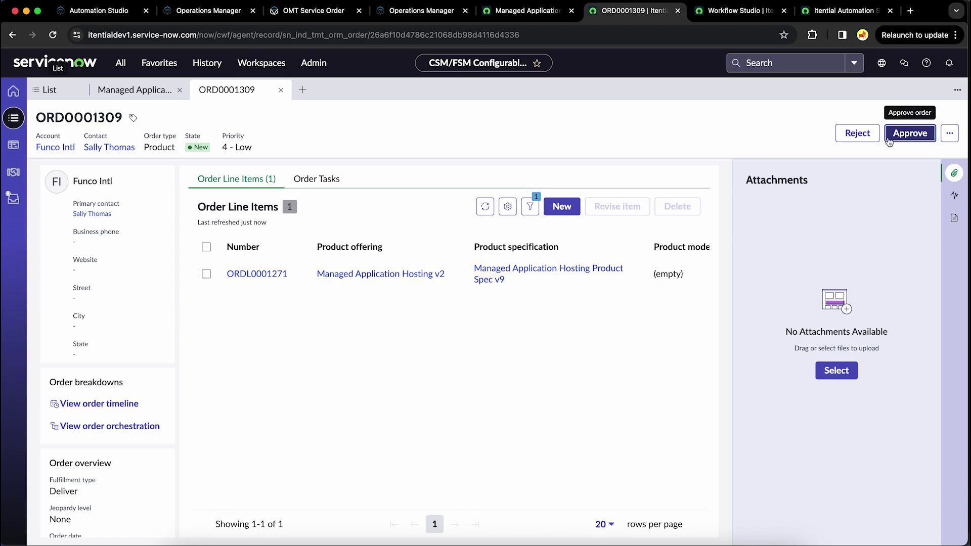
pyautogui.click(50, 35)
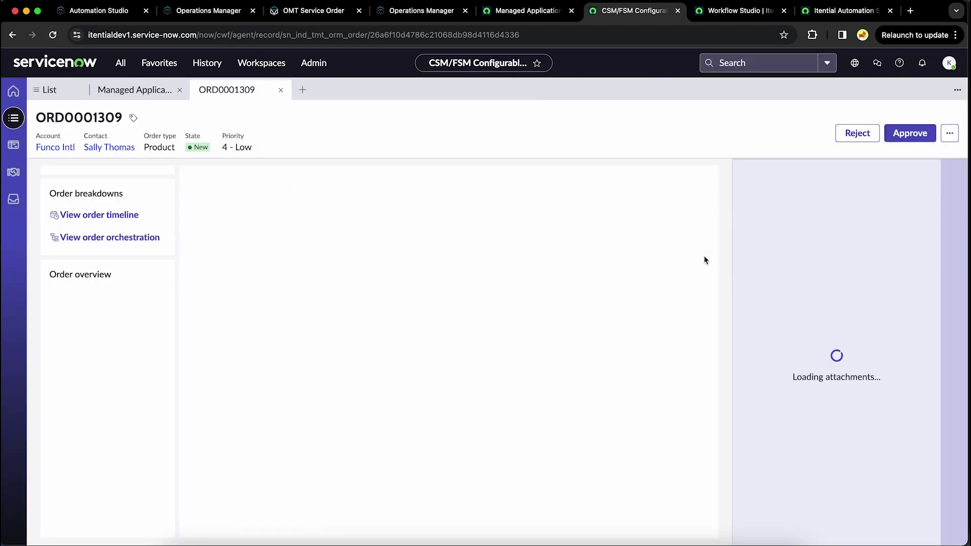
pyautogui.click(909, 134)
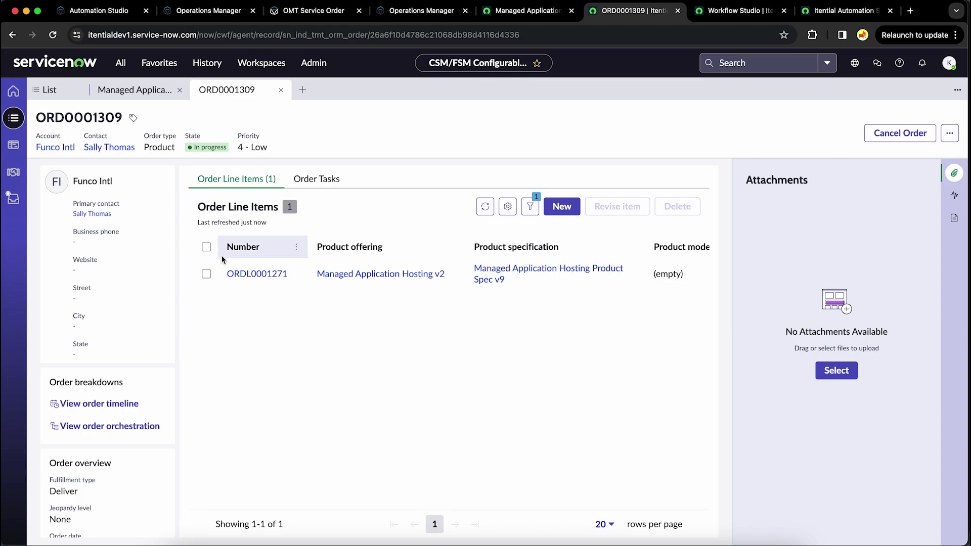
pyautogui.click(248, 276)
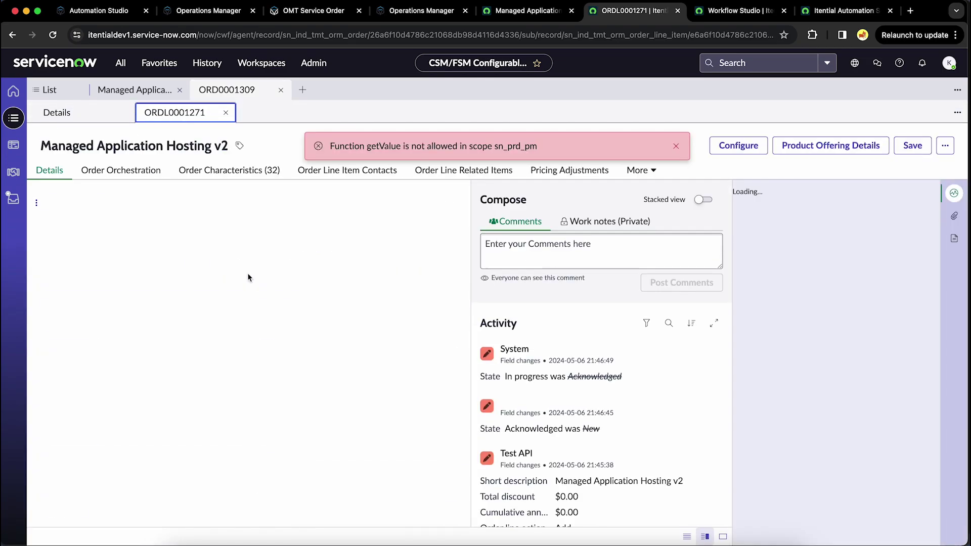
# Step: Scroll through the 32 characteristics, such as cidrBlock 14.5.2.0/24, Gold, aws-us-east-2 and Prod
pyautogui.click(244, 172)
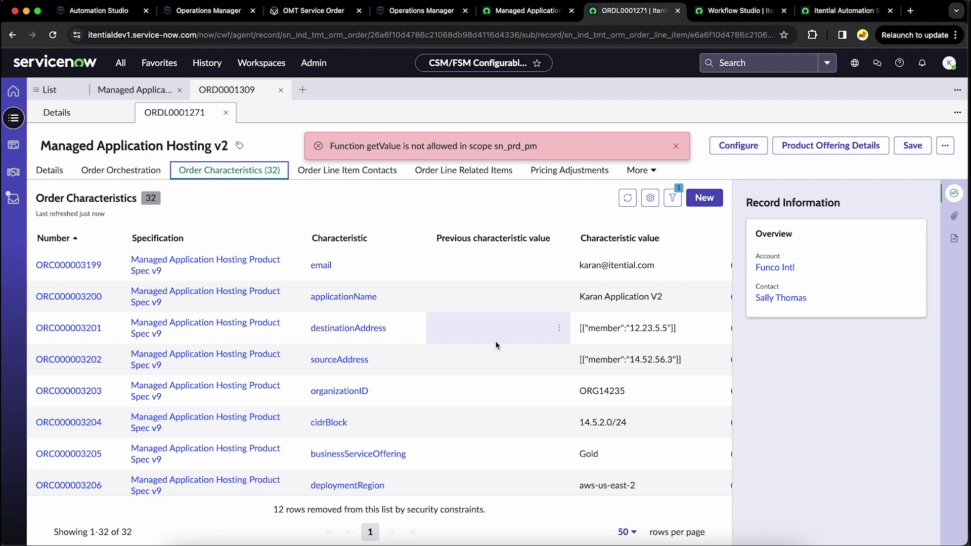
pyautogui.scroll(-3, 465, 384)
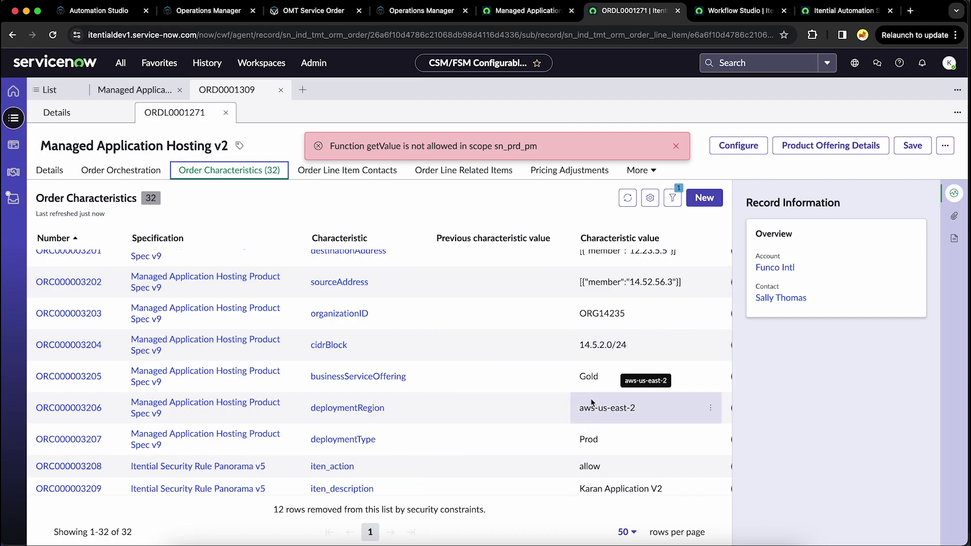
pyautogui.scroll(-2, 591, 398)
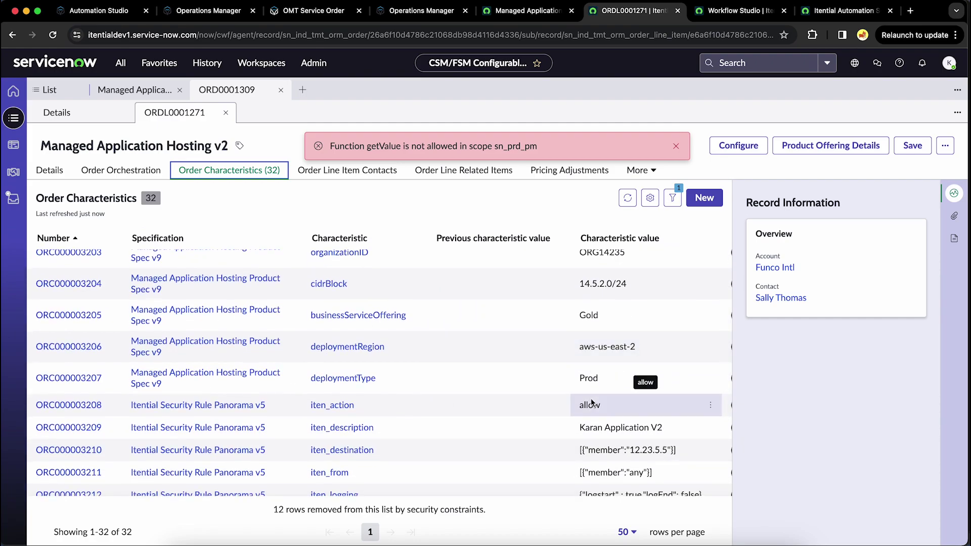
pyautogui.scroll(1, 591, 402)
pyautogui.scroll(-5, 592, 402)
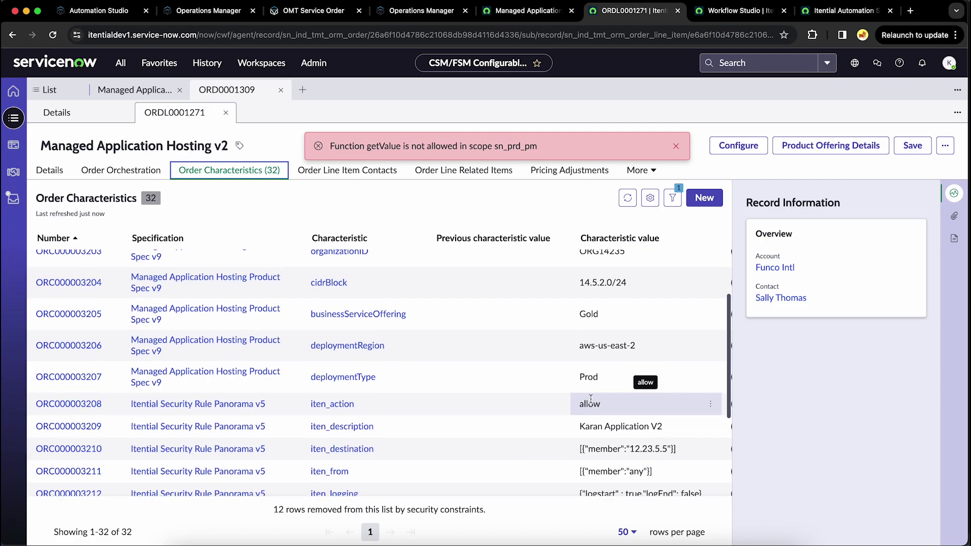
pyautogui.scroll(7, 173, 442)
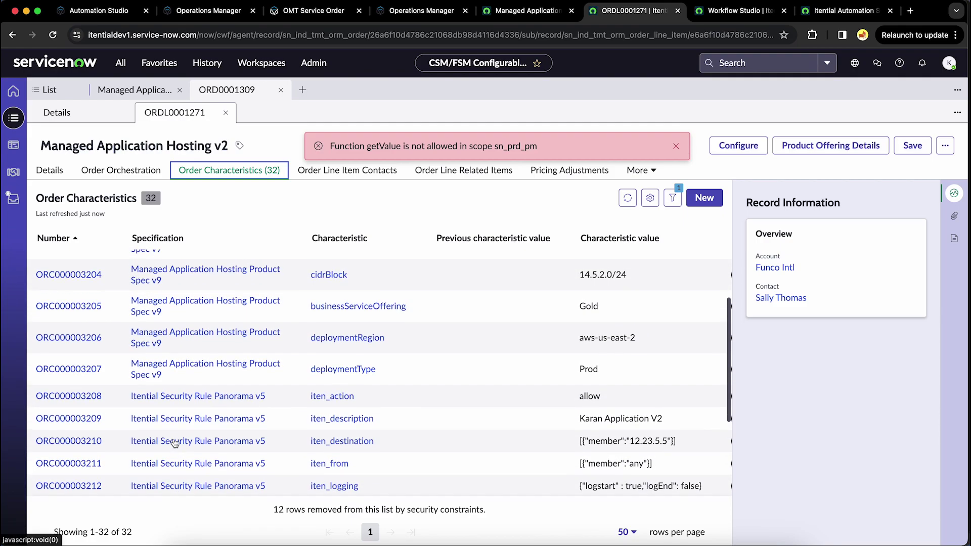
pyautogui.scroll(2, 338, 390)
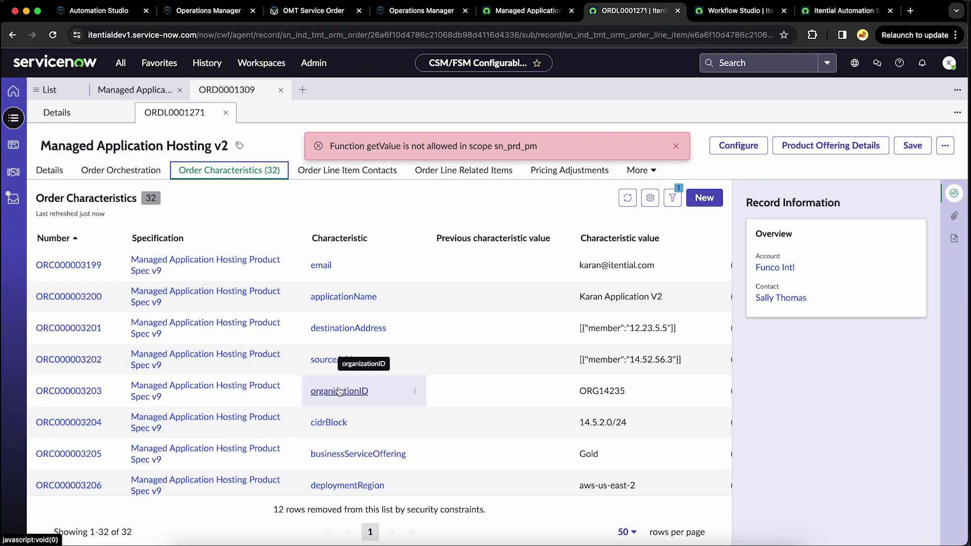
pyautogui.click(640, 170)
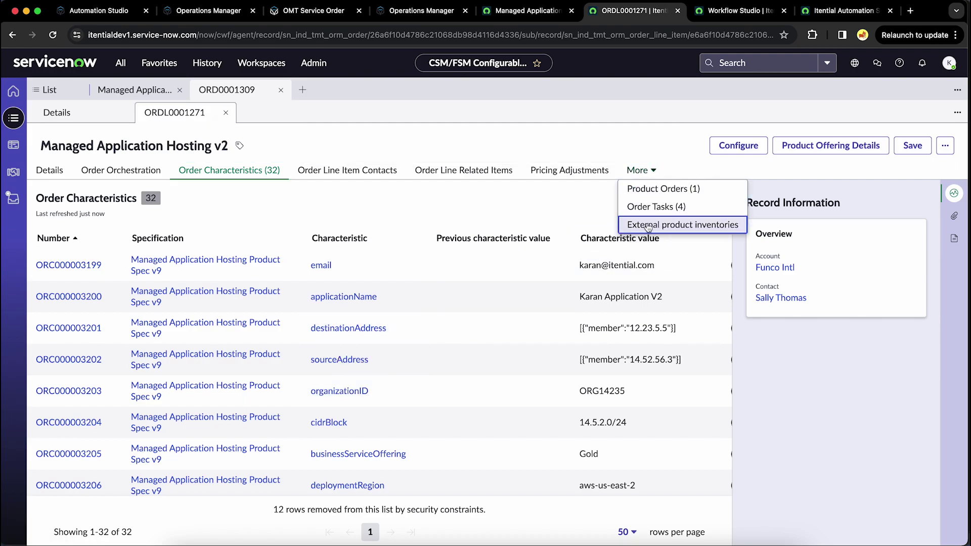
# Step: Open SDWAN service order SO0001385 from the order tasks and verify iten_region is aws-us-east-2
pyautogui.click(655, 207)
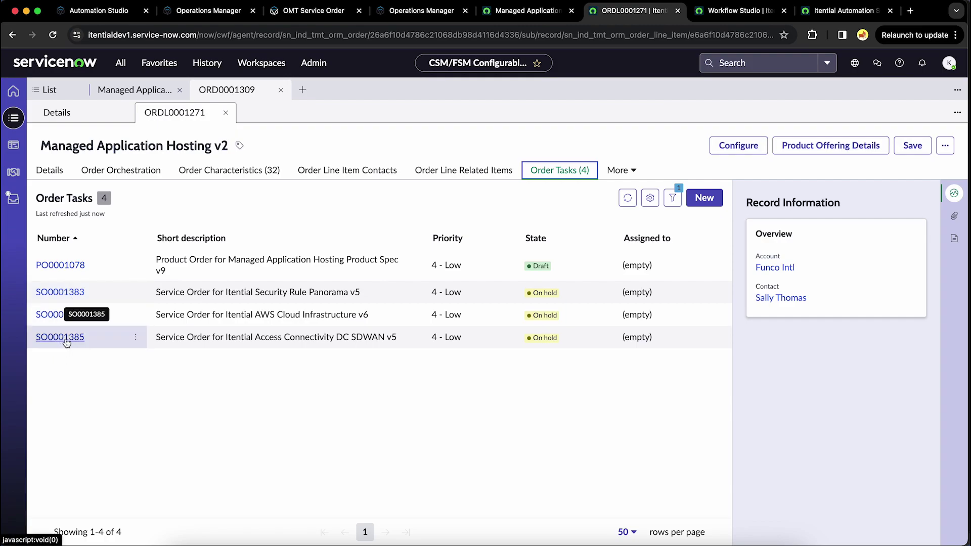
pyautogui.click(67, 341)
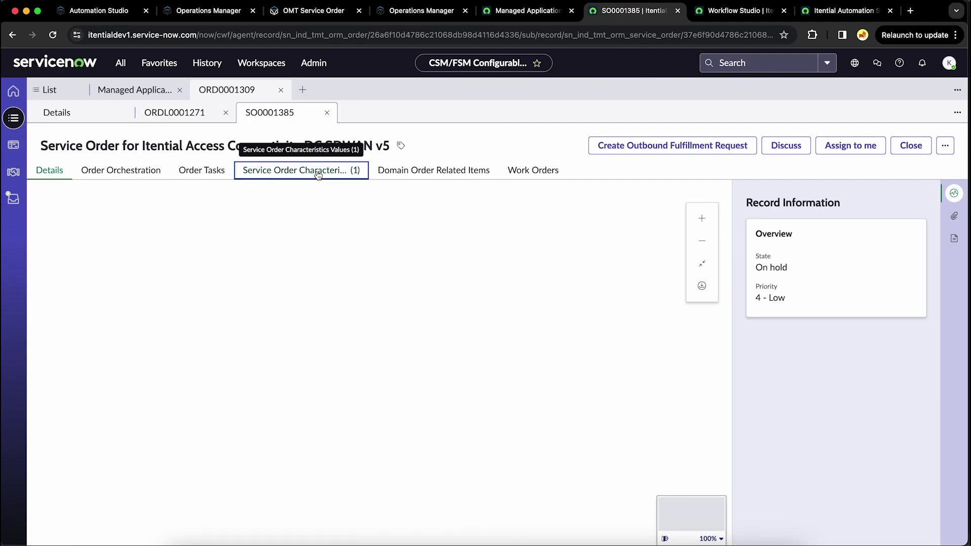
pyautogui.click(321, 170)
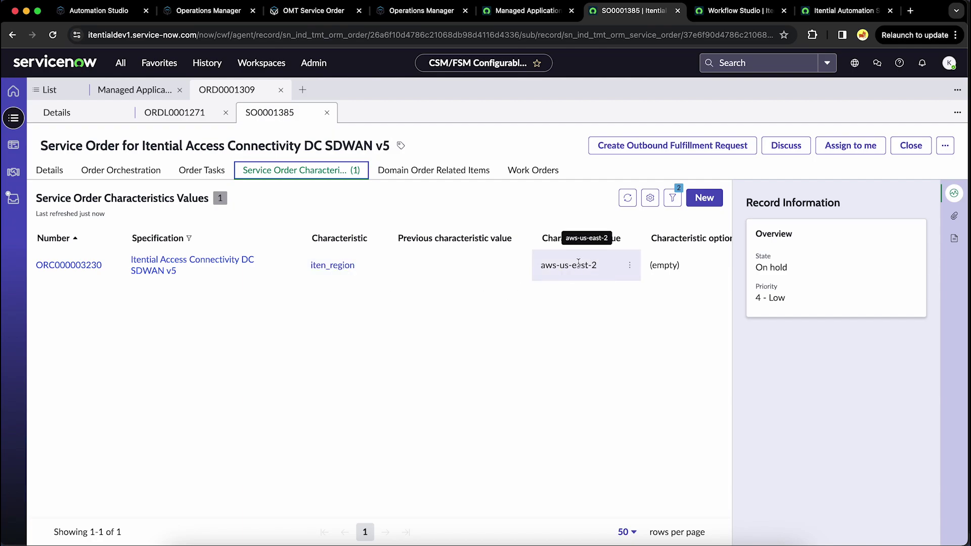
pyautogui.click(42, 171)
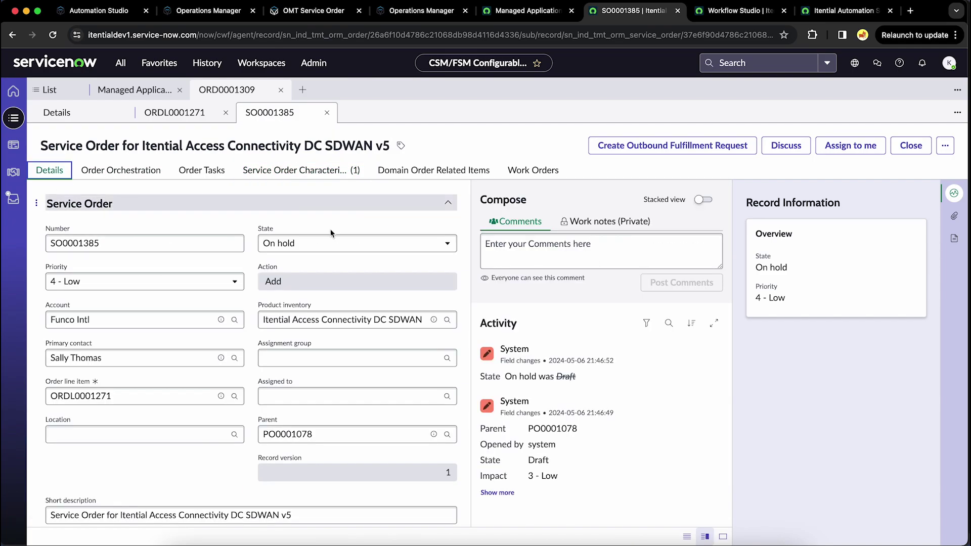
# Step: Change SO0001385's state from On hold to Qualified and save the record
pyautogui.click(361, 246)
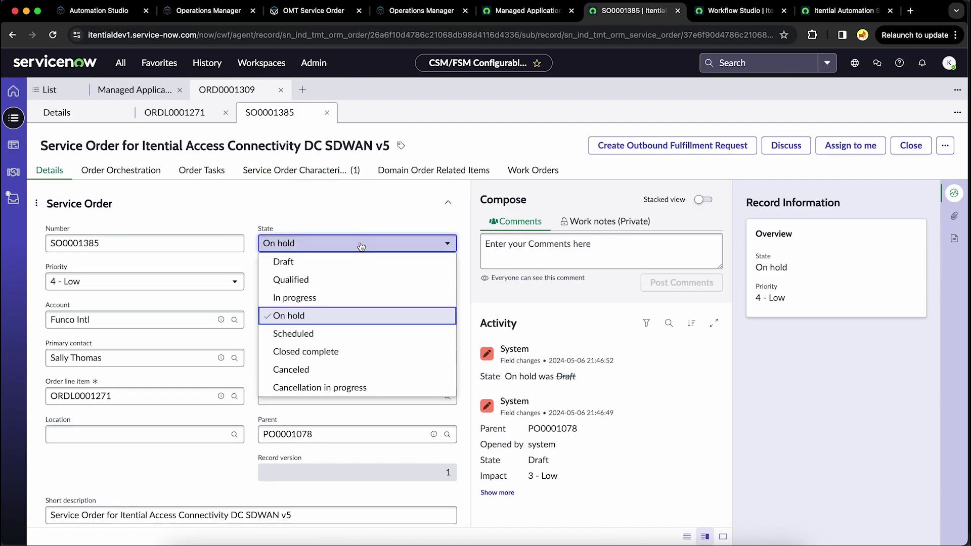
pyautogui.click(326, 280)
pyautogui.click(945, 146)
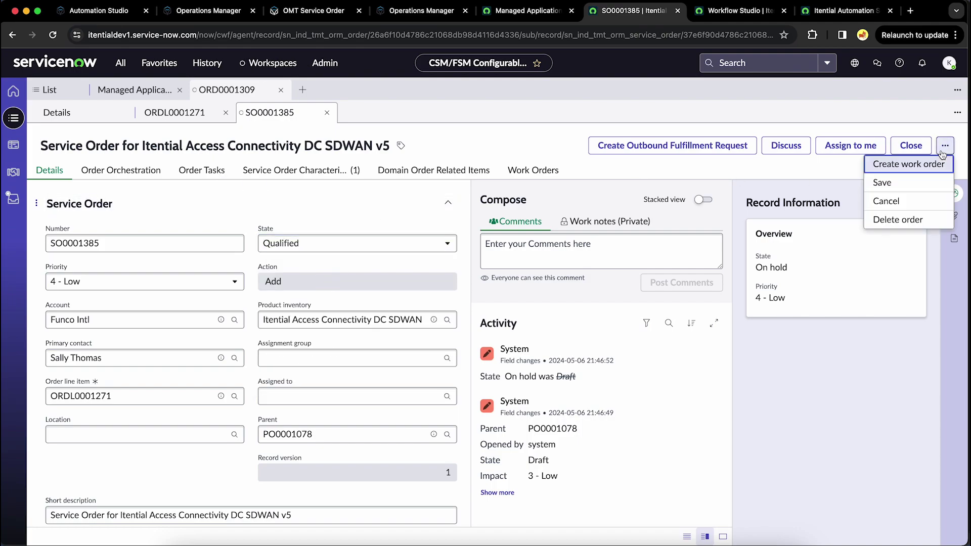
pyautogui.click(905, 185)
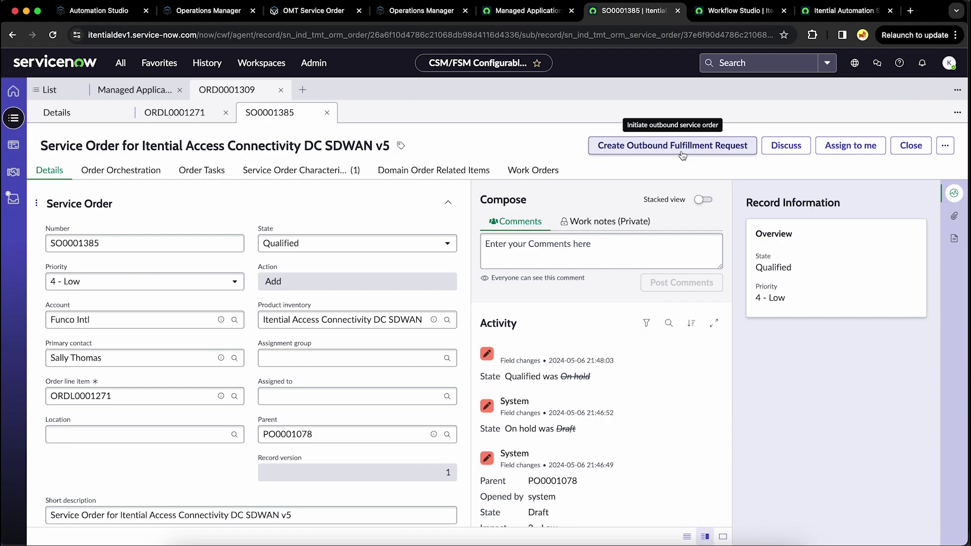
pyautogui.click(744, 12)
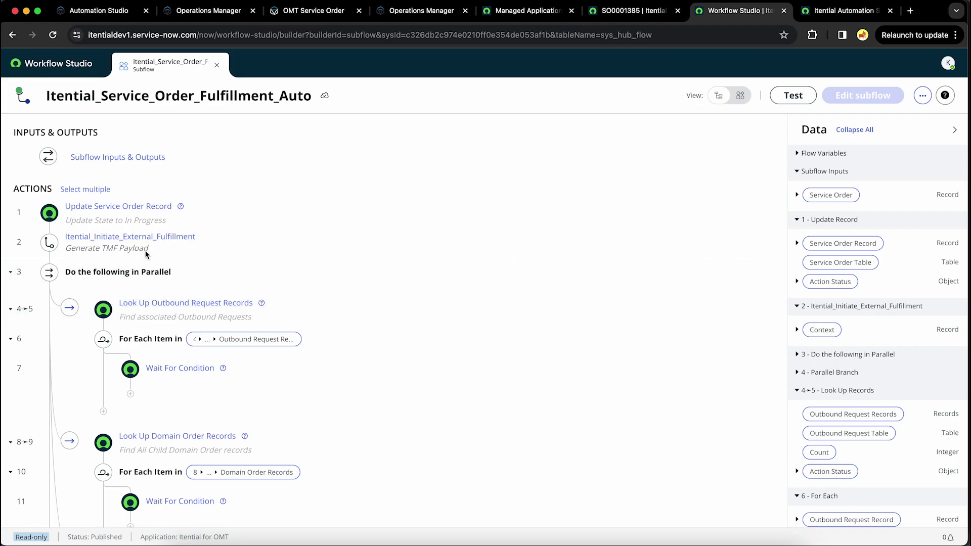
# Step: Scroll through the subflow's actions, from Update Service Order Record to the Wait For Condition steps
pyautogui.scroll(-3, 111, 372)
pyautogui.scroll(3, 111, 372)
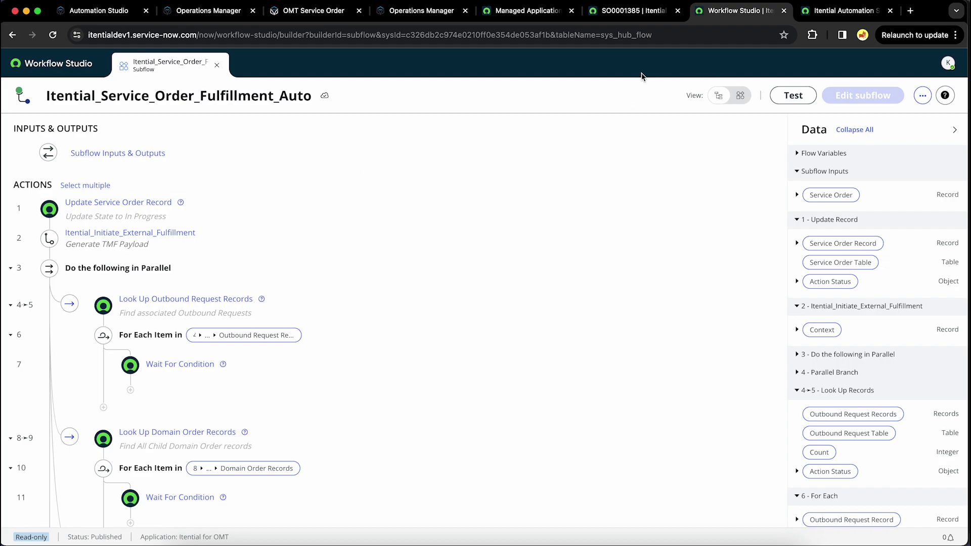
# Step: Create and confirm an outbound fulfillment request for service order SO0001385
pyautogui.click(645, 18)
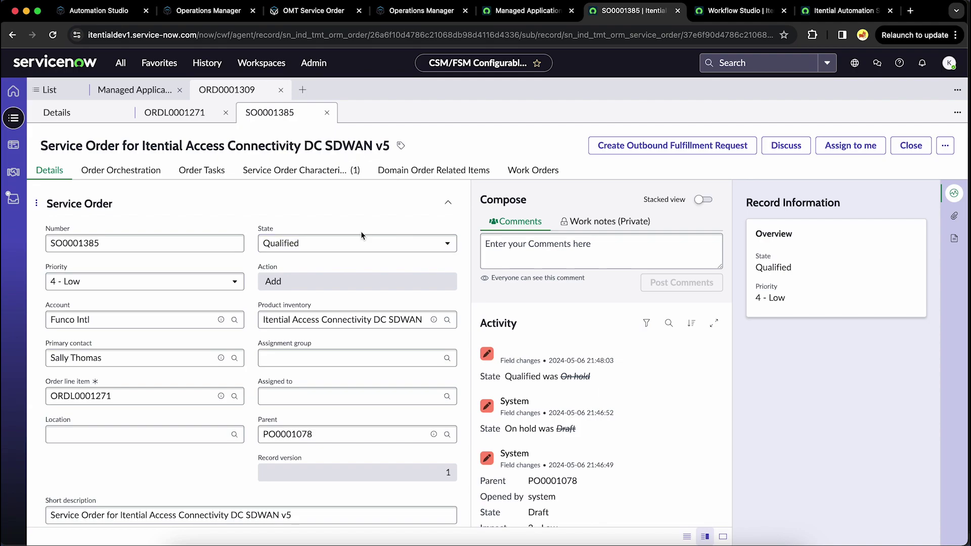
pyautogui.click(664, 145)
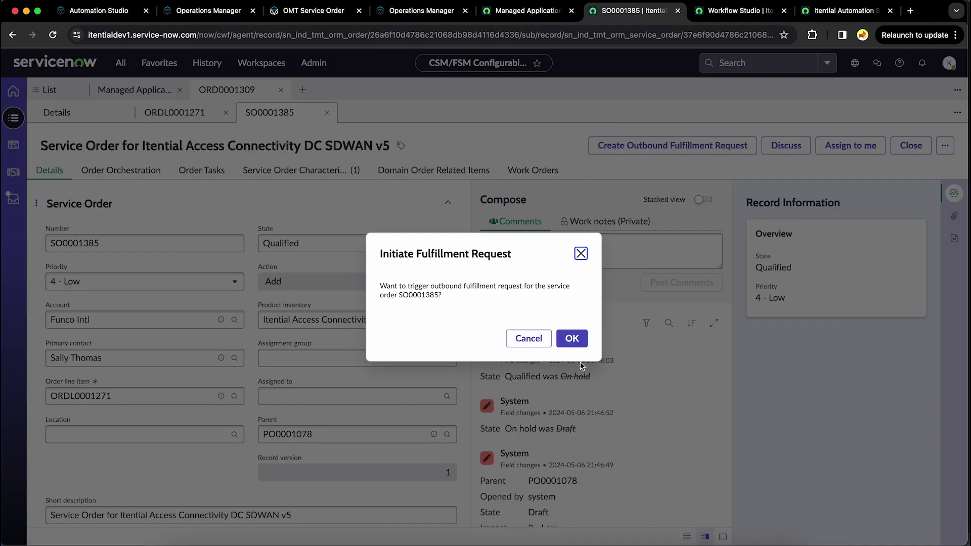
pyautogui.click(574, 340)
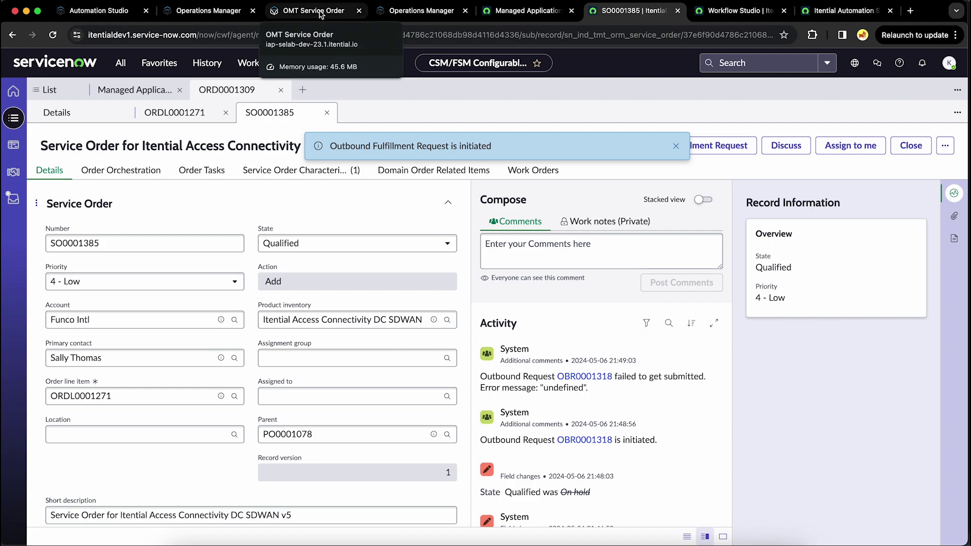
pyautogui.click(319, 12)
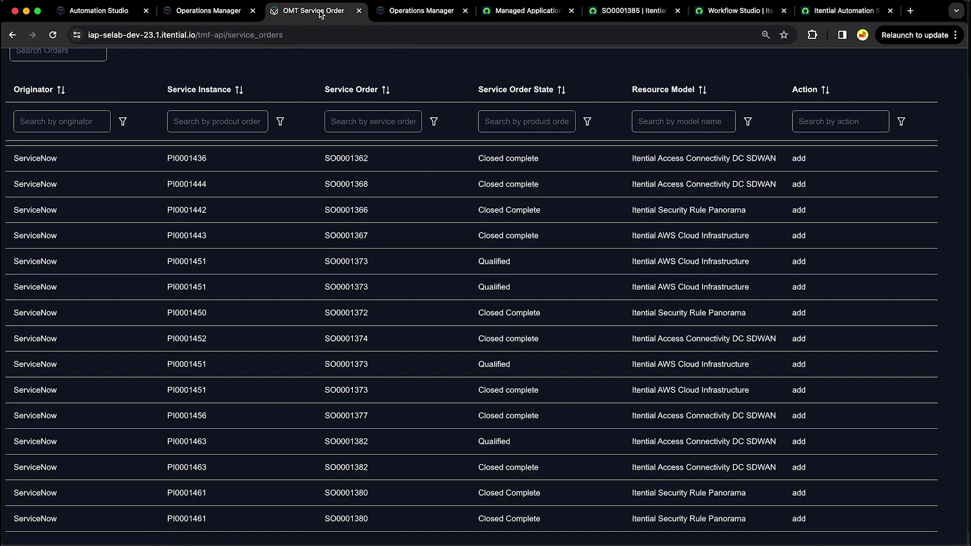
# Step: Reload the Itential service orders list and select SO0001385's resource model
pyautogui.click(53, 35)
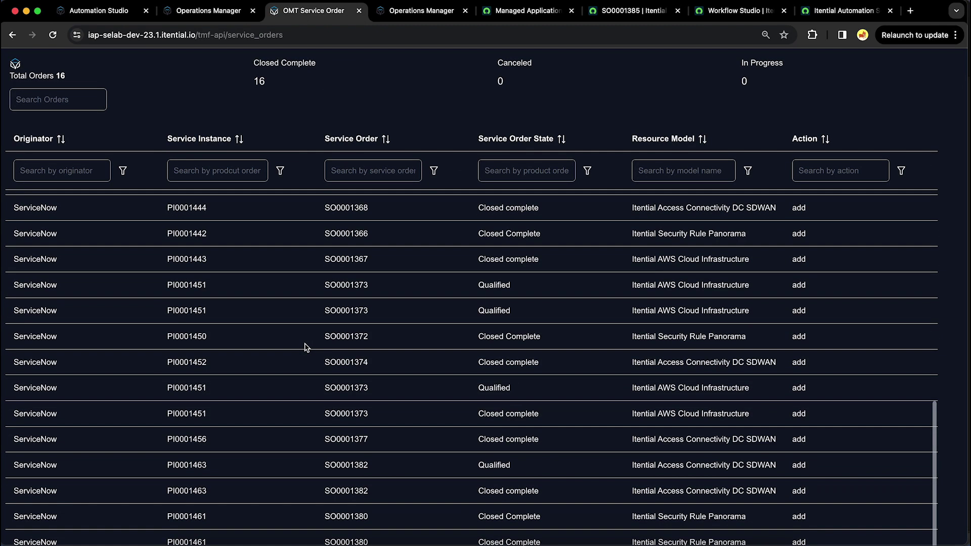
pyautogui.scroll(-2, 305, 346)
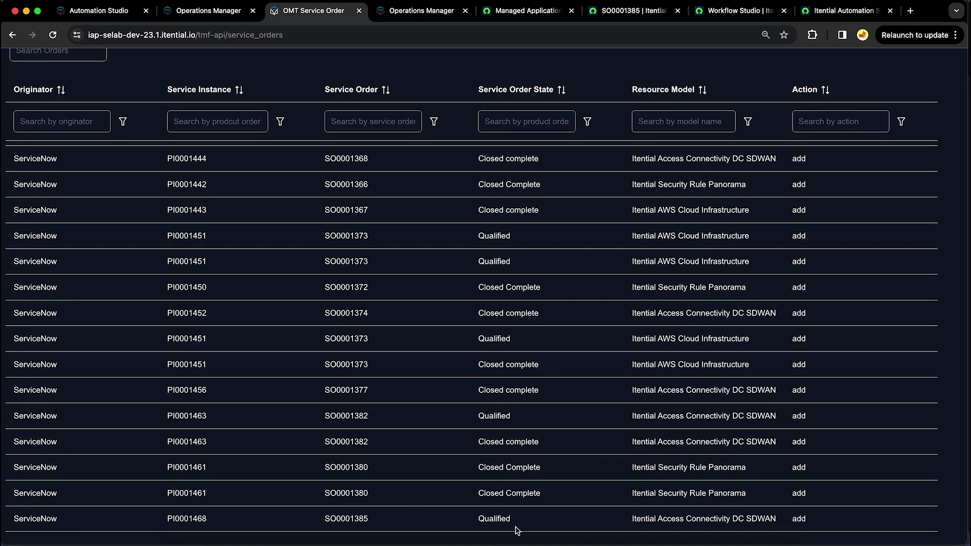
pyautogui.moveTo(631, 518); pyautogui.dragTo(783, 520)
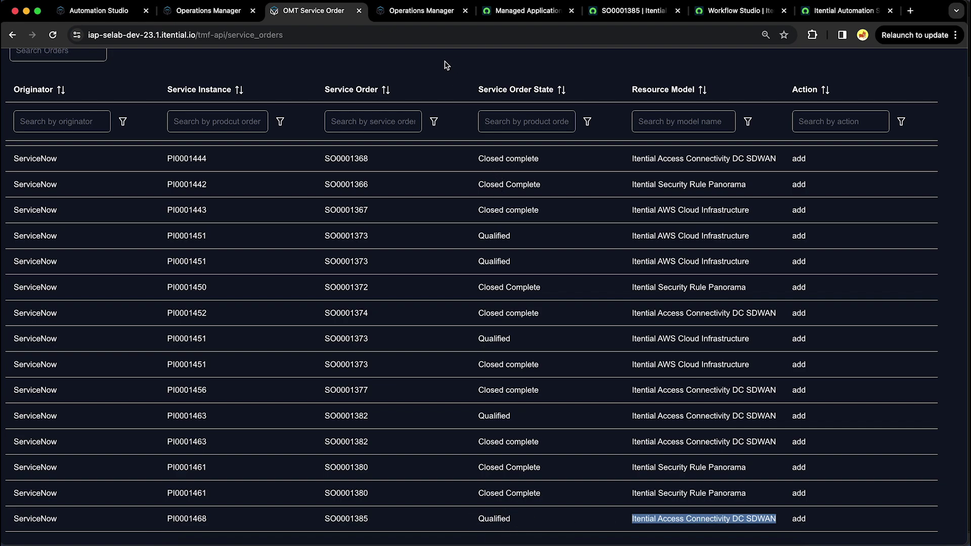
pyautogui.click(413, 15)
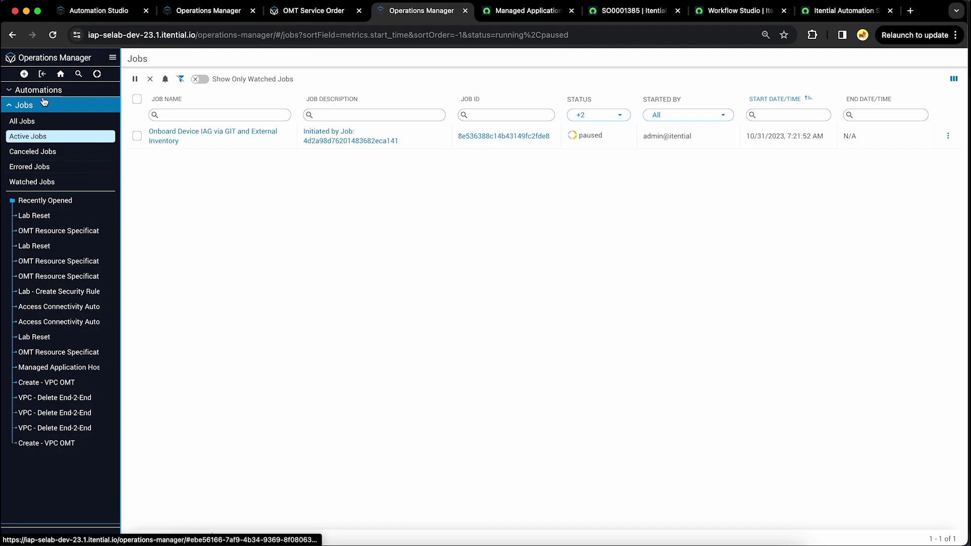
# Step: View All Jobs, then Active Jobs, showing one paused Onboard Device IAG job, before returning to SO0001385
pyautogui.click(45, 126)
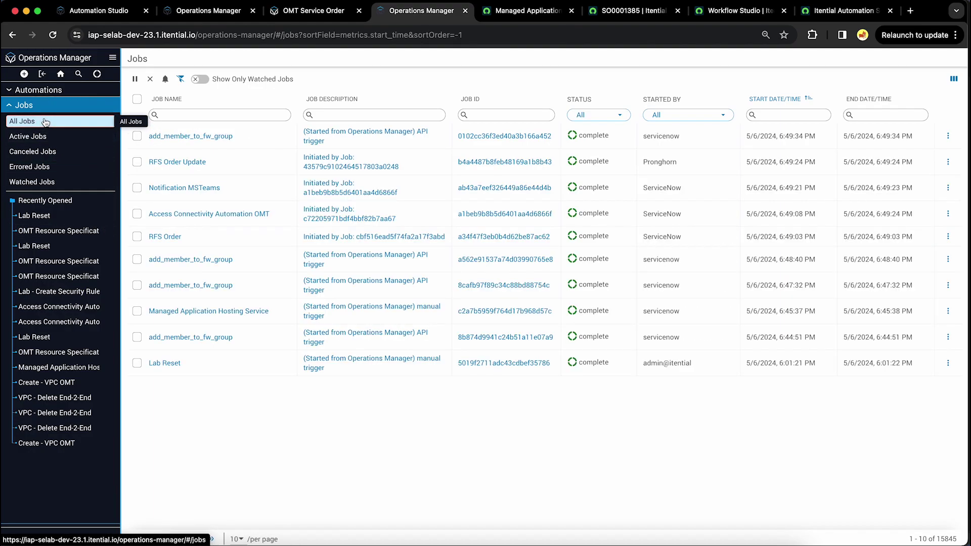
pyautogui.click(41, 138)
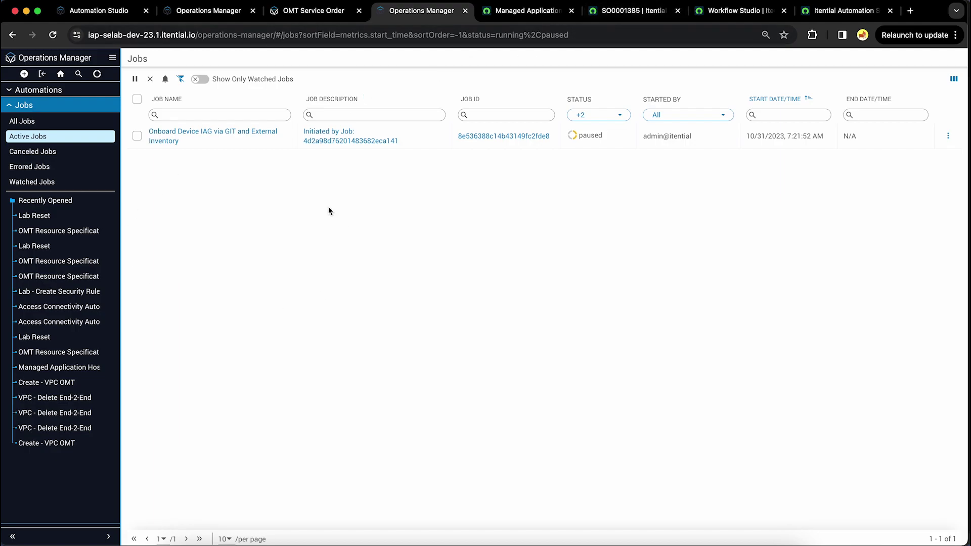
pyautogui.click(639, 12)
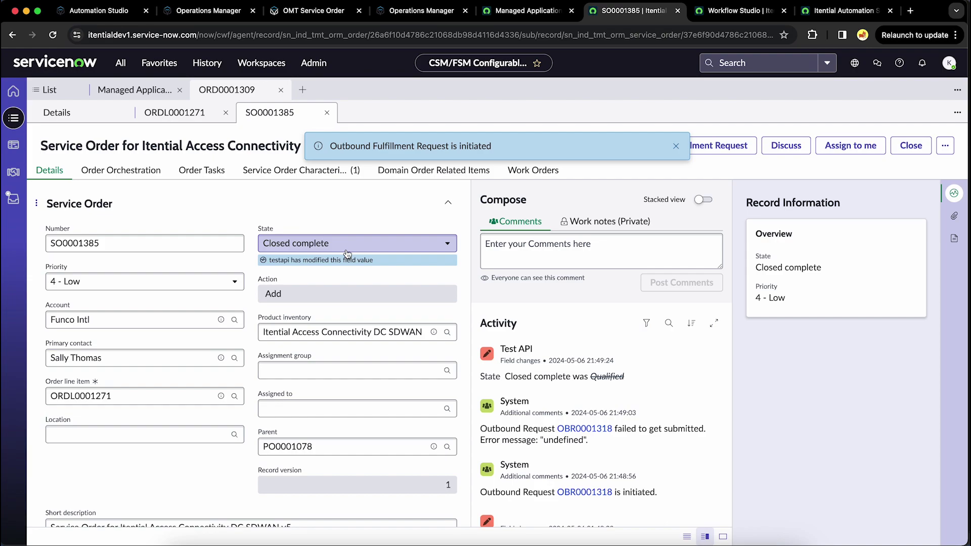
# Step: Show PI0001468's characteristics (IP 10.10.0.1, interface Loopback102), then return to line item ORDL0001271
pyautogui.click(434, 333)
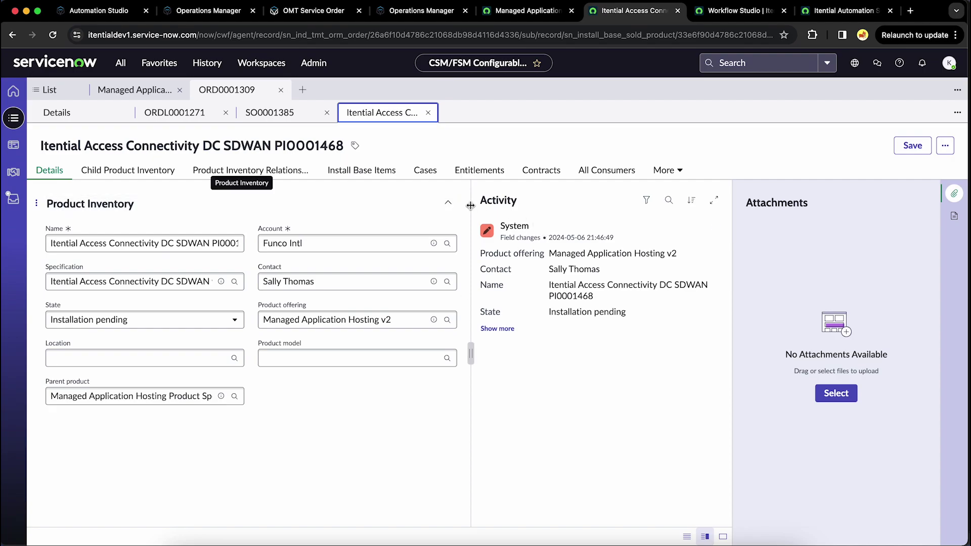
pyautogui.click(665, 170)
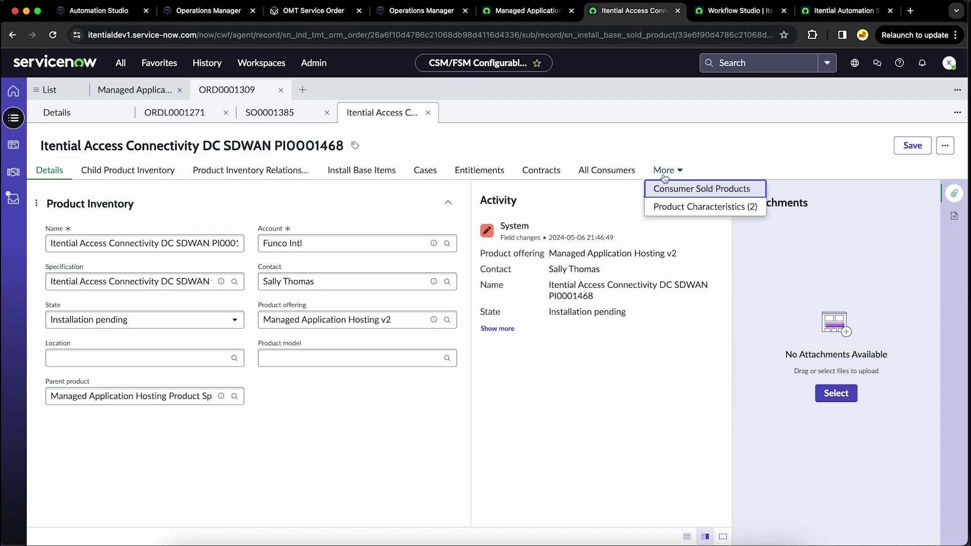
pyautogui.click(674, 207)
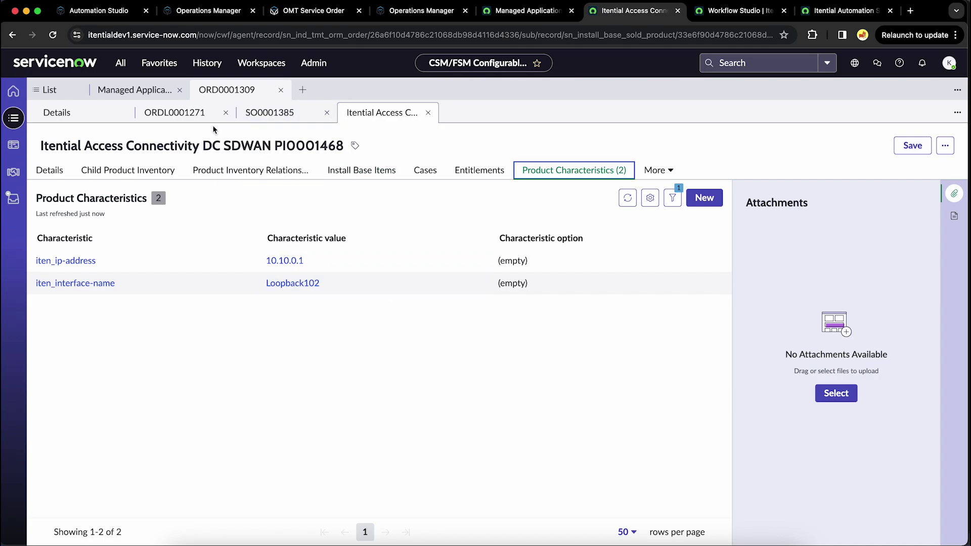
pyautogui.moveTo(195, 115)
pyautogui.click(174, 112)
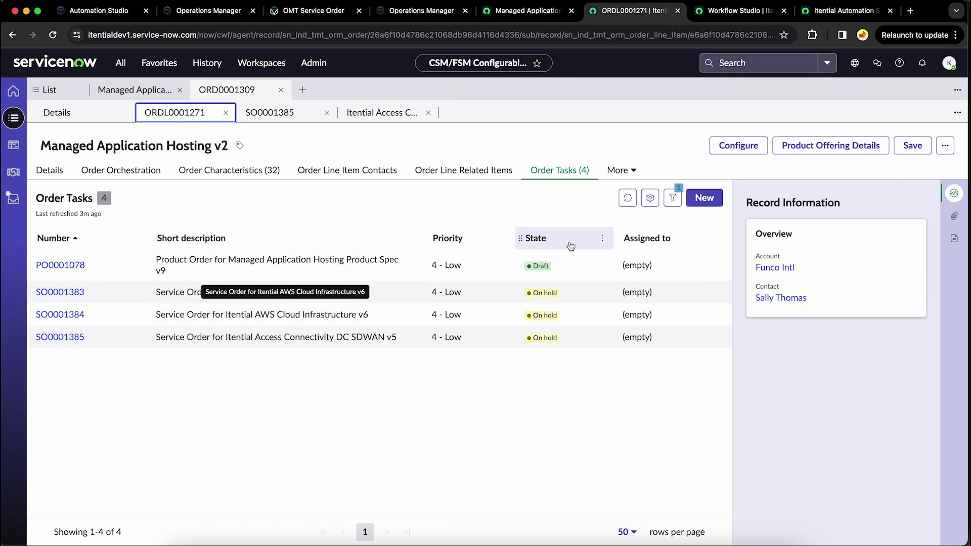
# Step: Refresh ORDL0001271's Order Tasks list to confirm SO0001385 is Closed complete
pyautogui.click(628, 197)
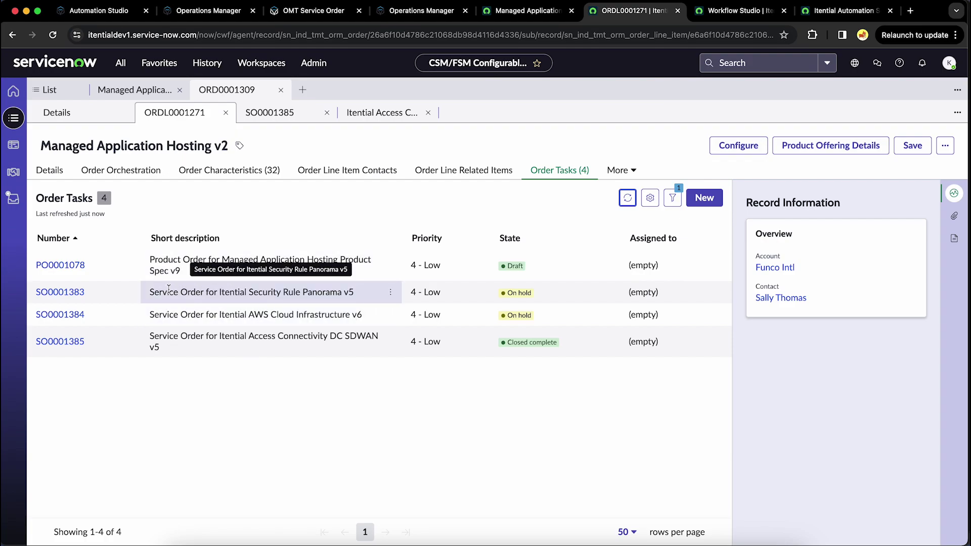
# Step: Open service order SO0001383, review its characteristic values, and set State to Qualified
pyautogui.click(61, 293)
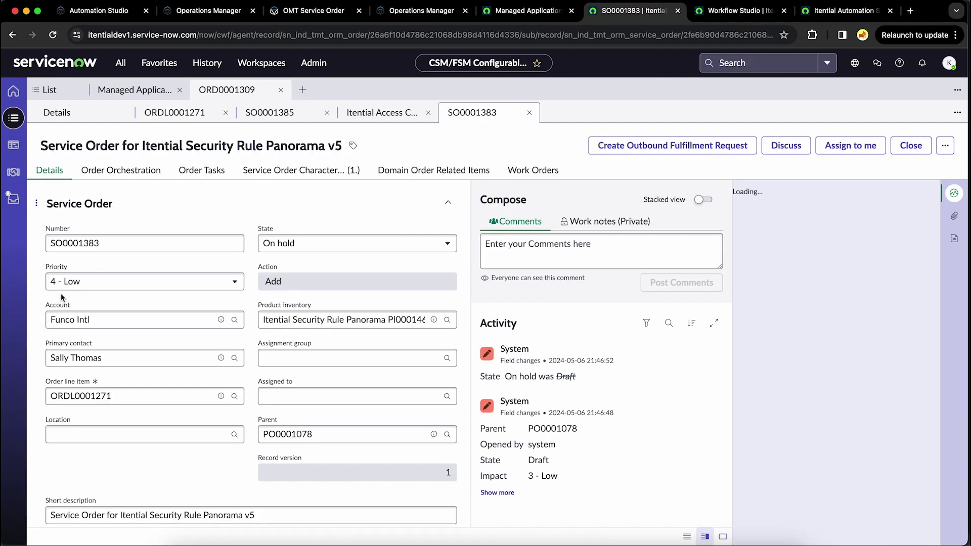
pyautogui.click(337, 168)
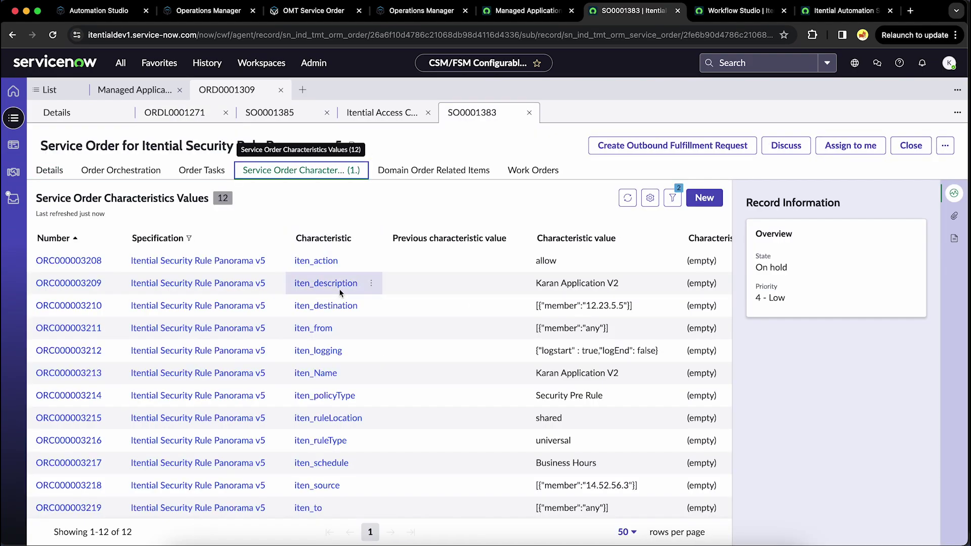
pyautogui.click(56, 169)
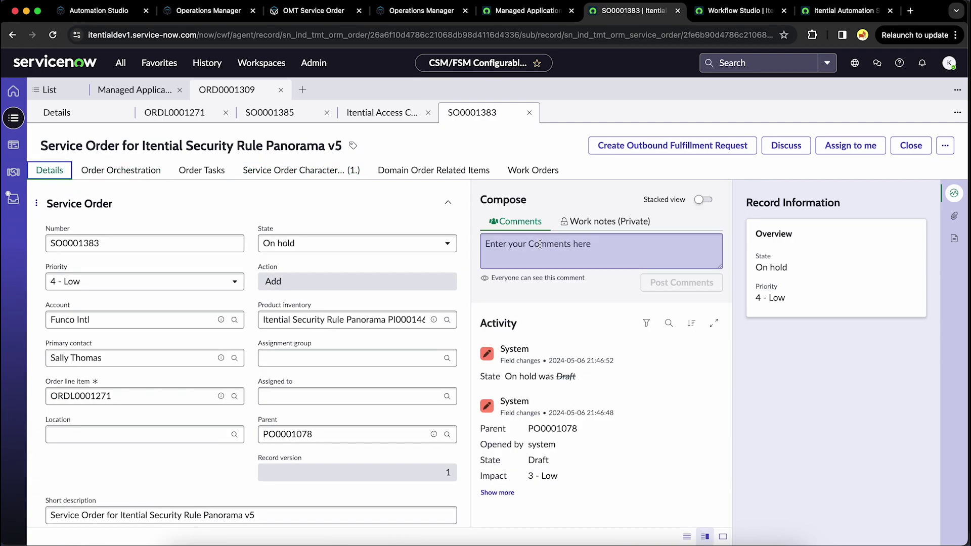
pyautogui.click(397, 243)
pyautogui.click(362, 279)
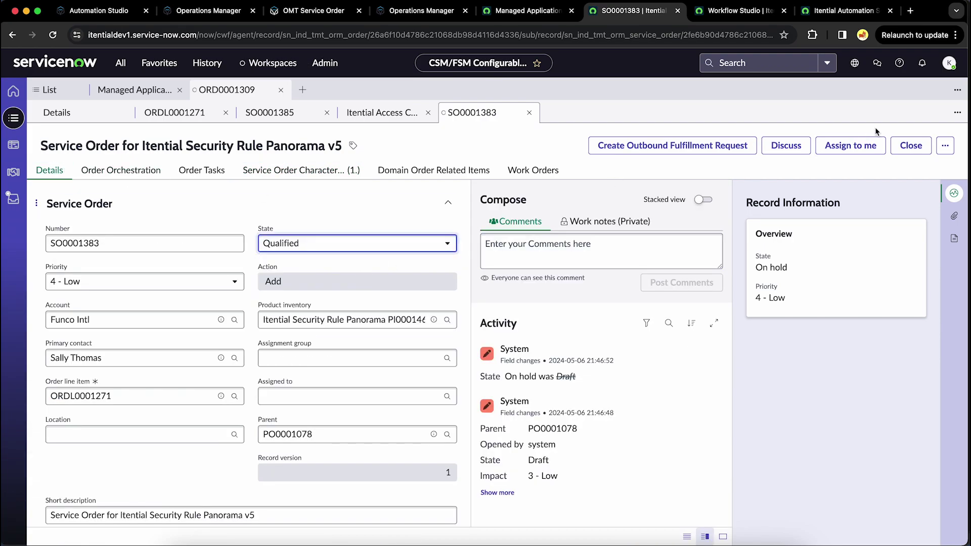
# Step: Save SO0001383 as Qualified and confirm its outbound fulfillment request
pyautogui.click(946, 146)
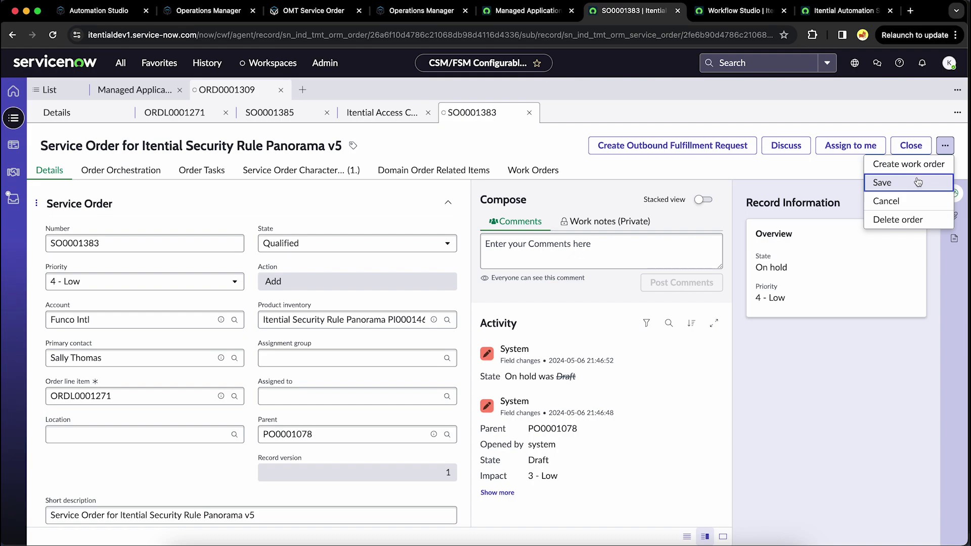
pyautogui.click(914, 177)
pyautogui.click(703, 147)
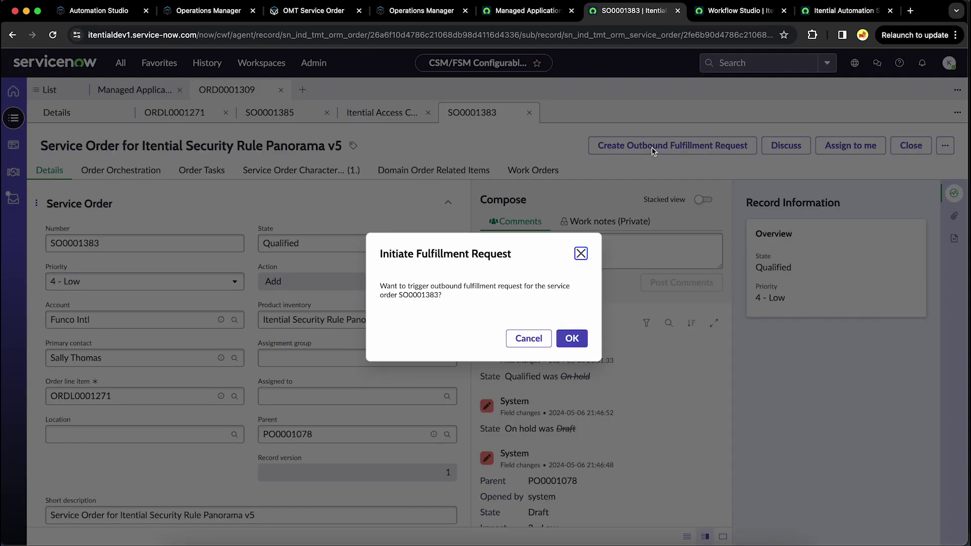
pyautogui.click(572, 339)
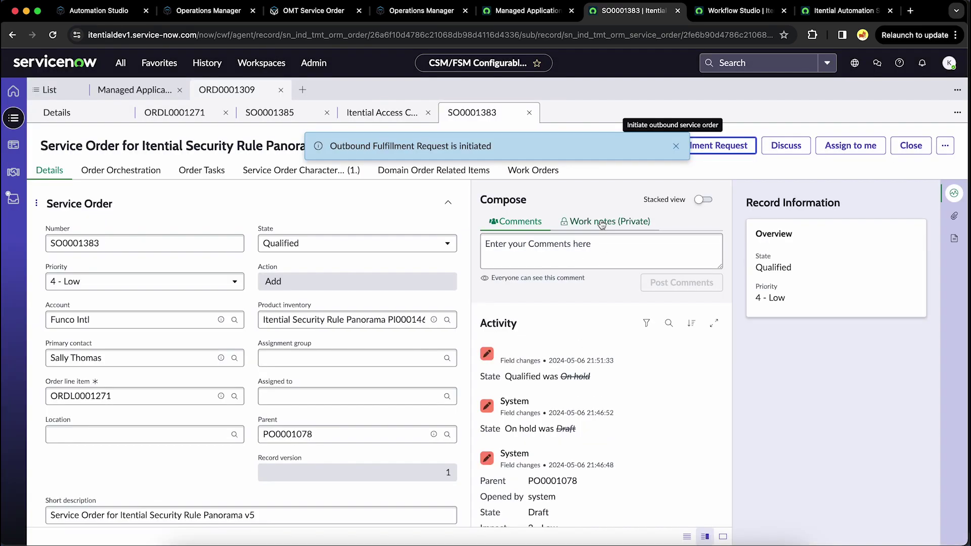